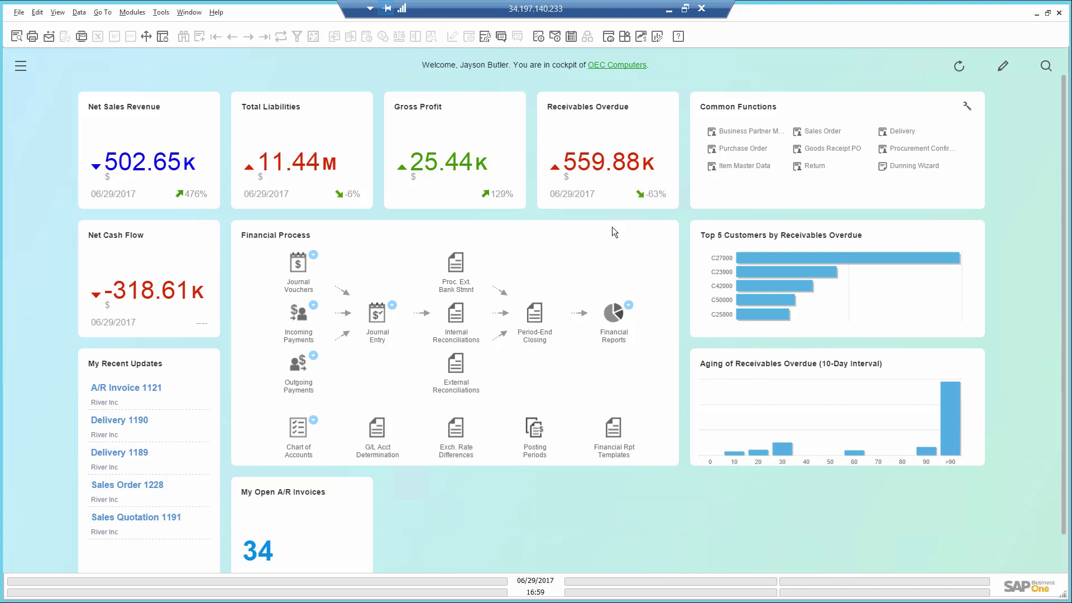
Review the Receivables Overdue, Gross Profit, Net Sales Revenue and Net Cash Flow (-318.61K) KPI tiles
mouse_move(589, 162)
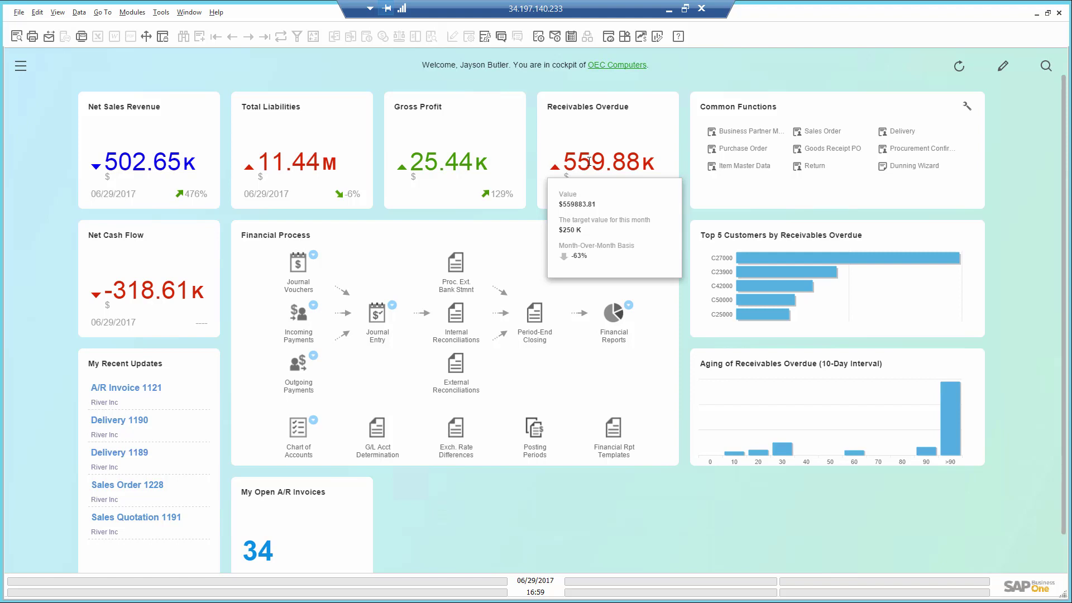
mouse_move(432, 164)
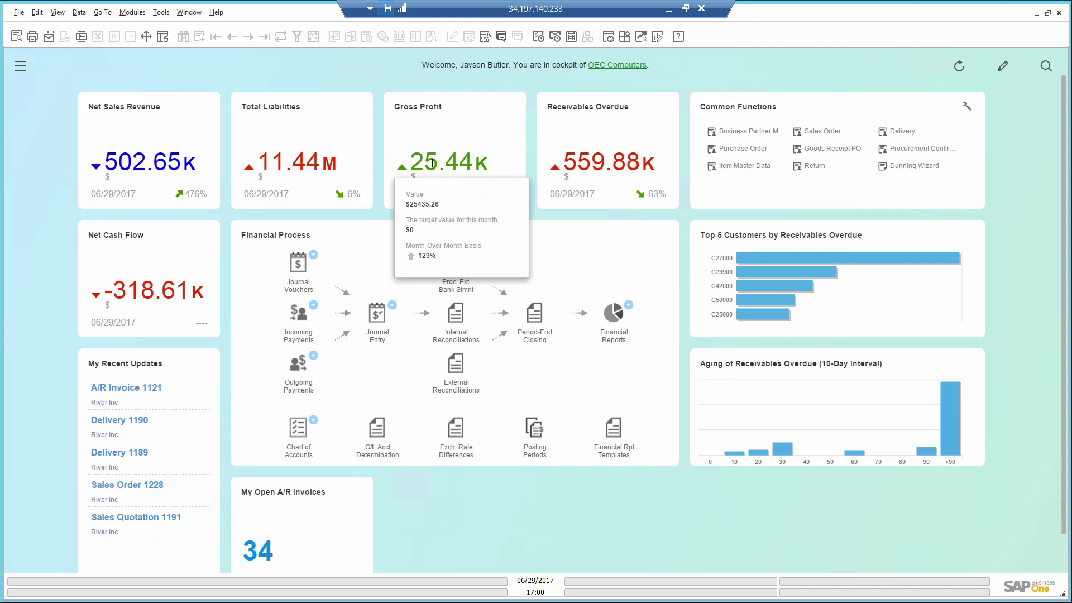
mouse_move(151, 161)
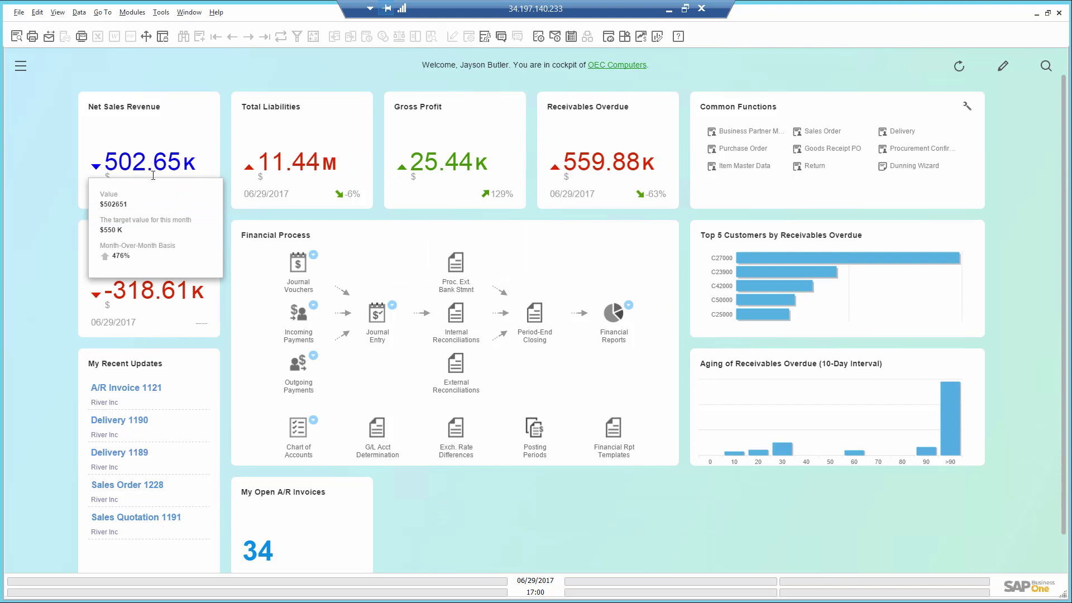
mouse_move(170, 293)
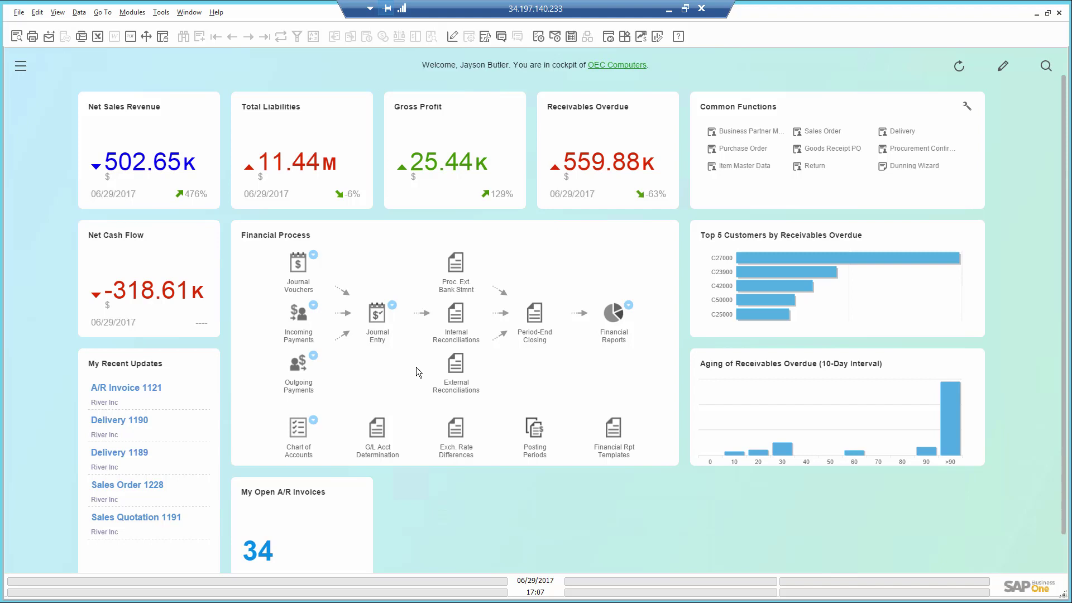
Run the Profit and Loss Statement for posting periods 2017-01 through 2017-12
click(629, 307)
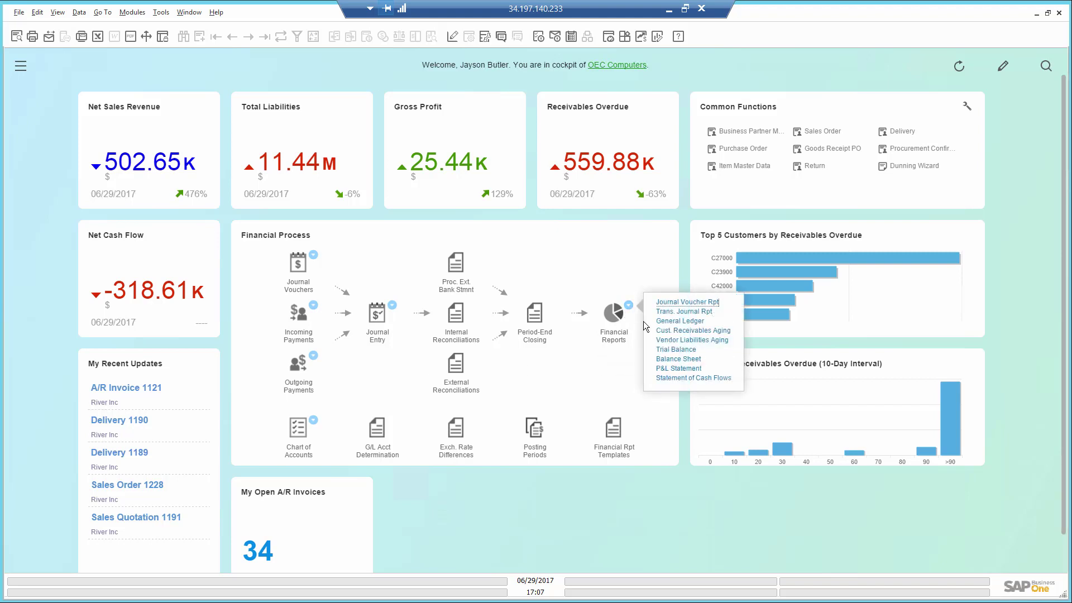
click(672, 369)
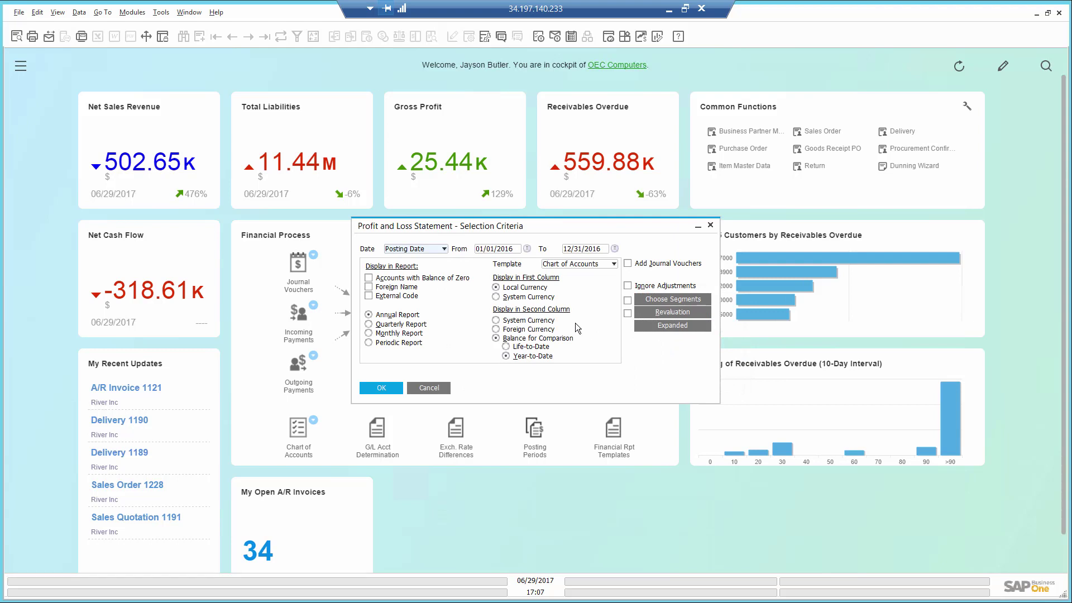
click(527, 248)
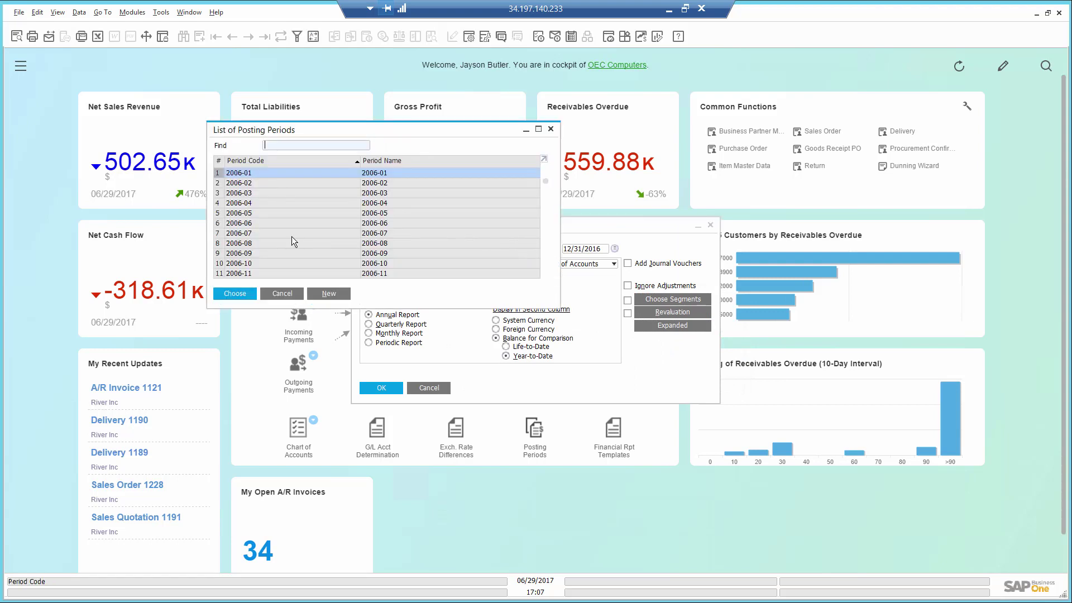
drag(544, 182, 544, 280)
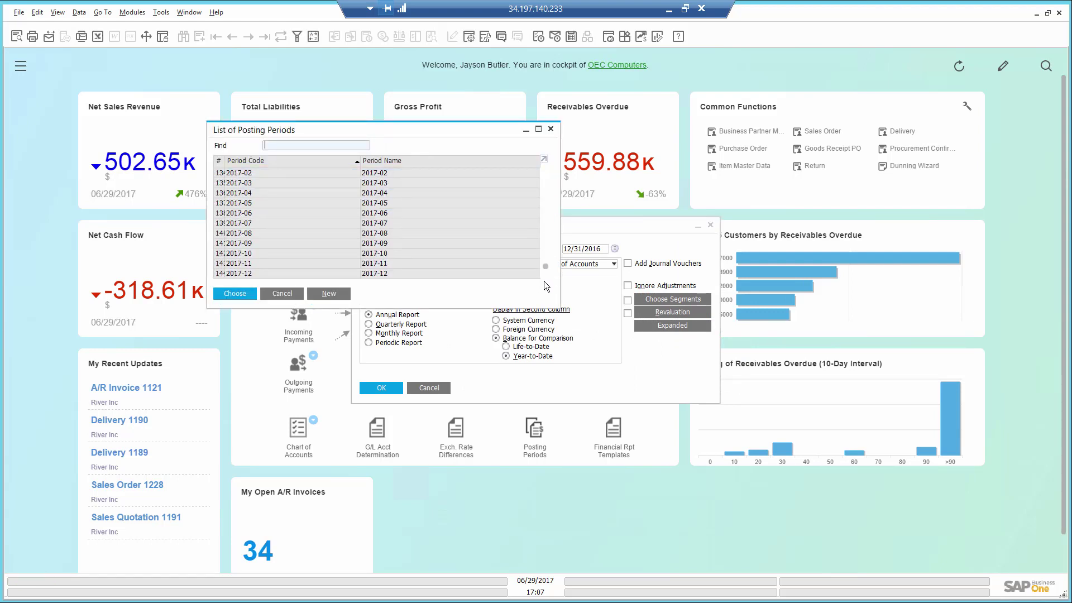
scroll(354, 176, up, 1)
click(353, 177)
double_click(353, 176)
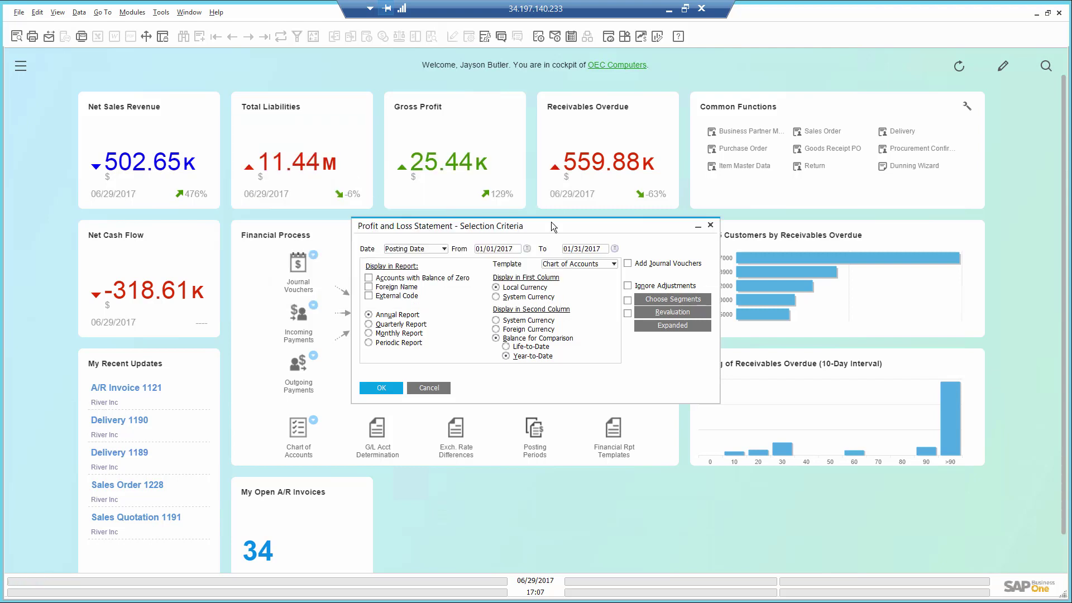
click(614, 249)
scroll(255, 270, down, 20)
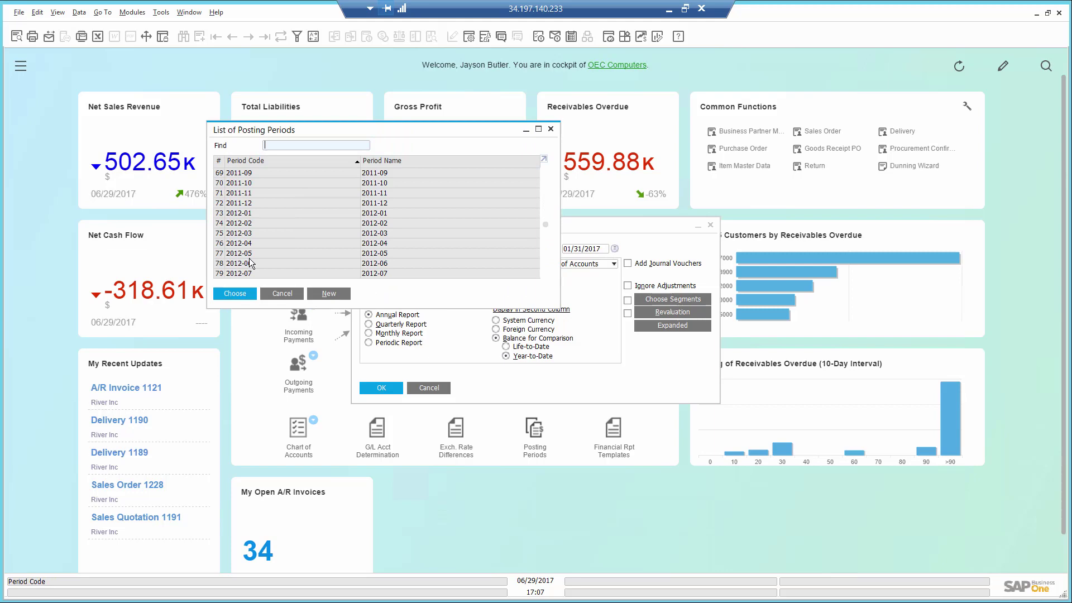
double_click(235, 272)
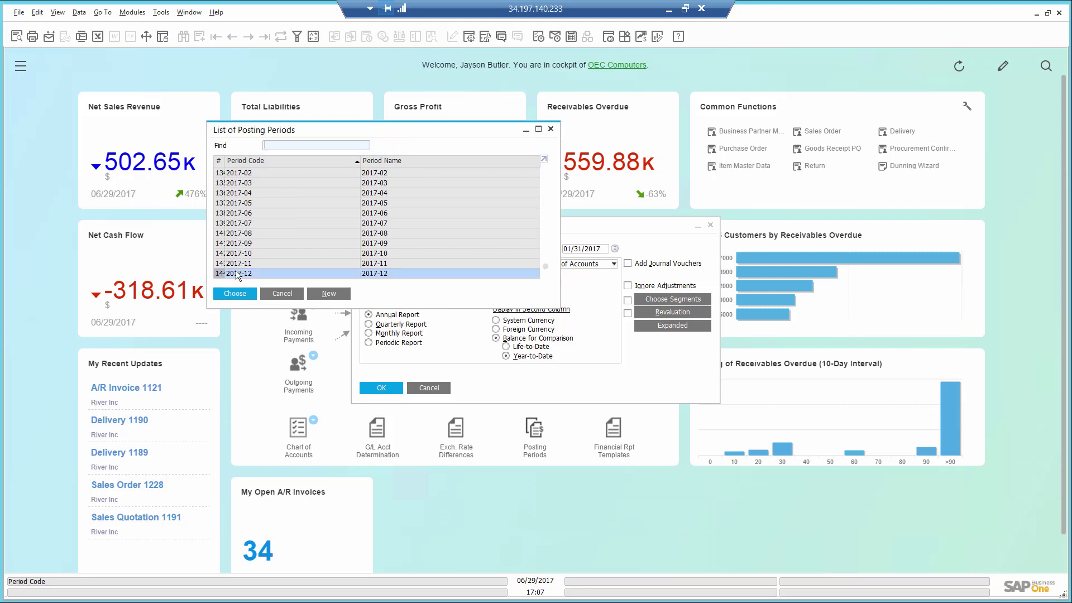
click(371, 388)
scroll(371, 384, down, 15)
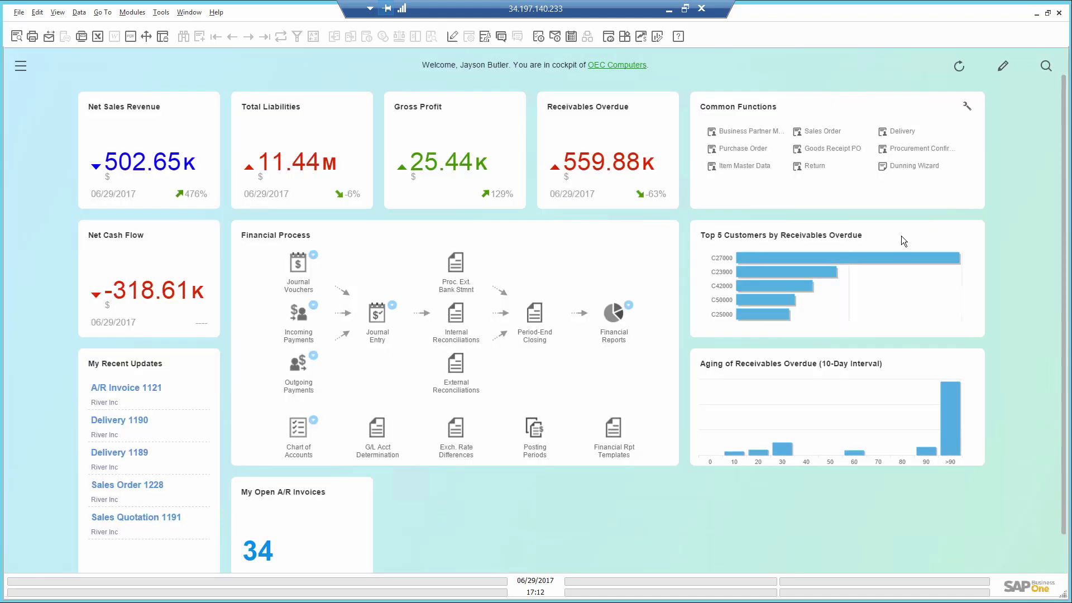
Run the Balance Sheet up to period 2017-12, review $19,227,016.17 assets, then close it
click(629, 312)
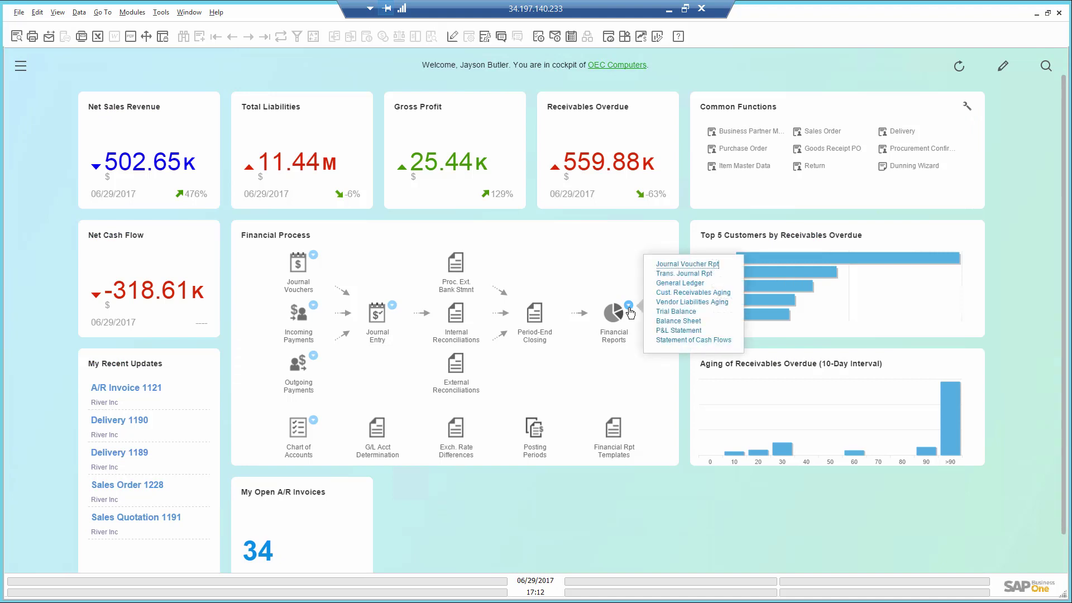
click(668, 321)
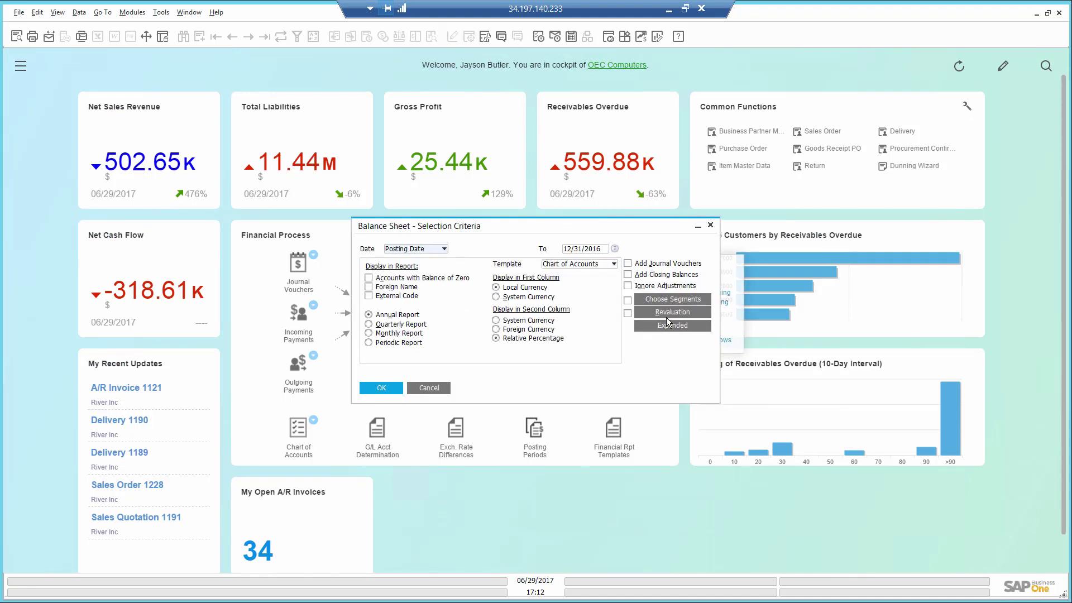
click(614, 249)
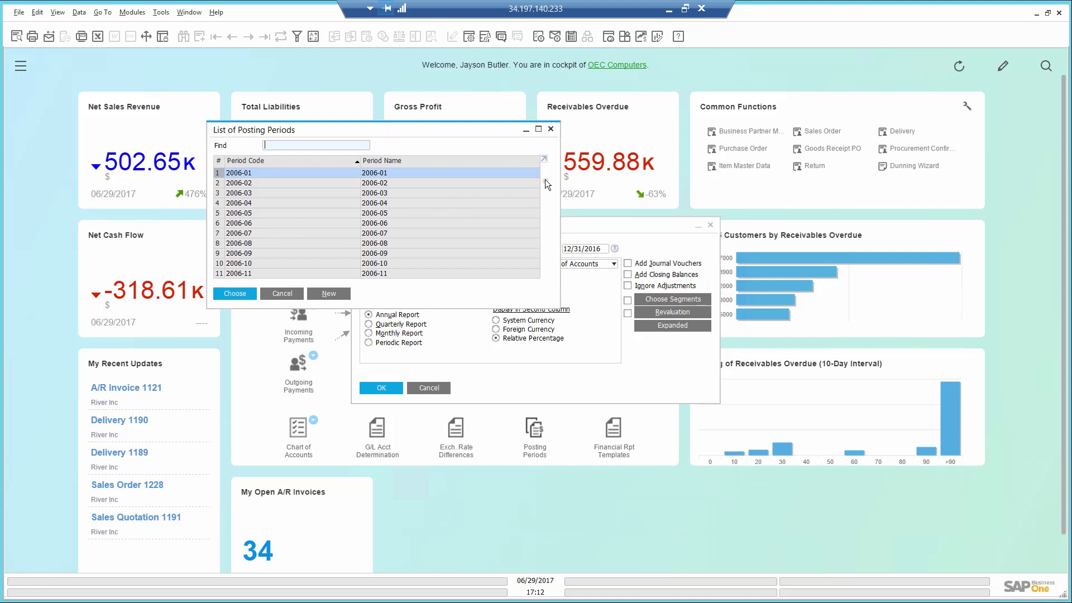
drag(544, 179, 537, 262)
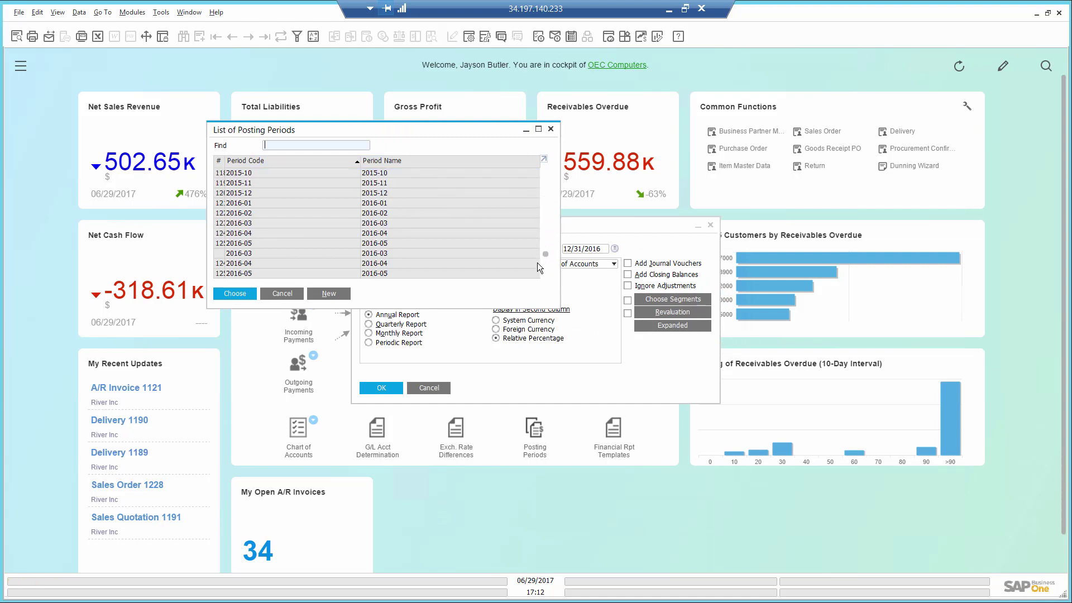
click(236, 295)
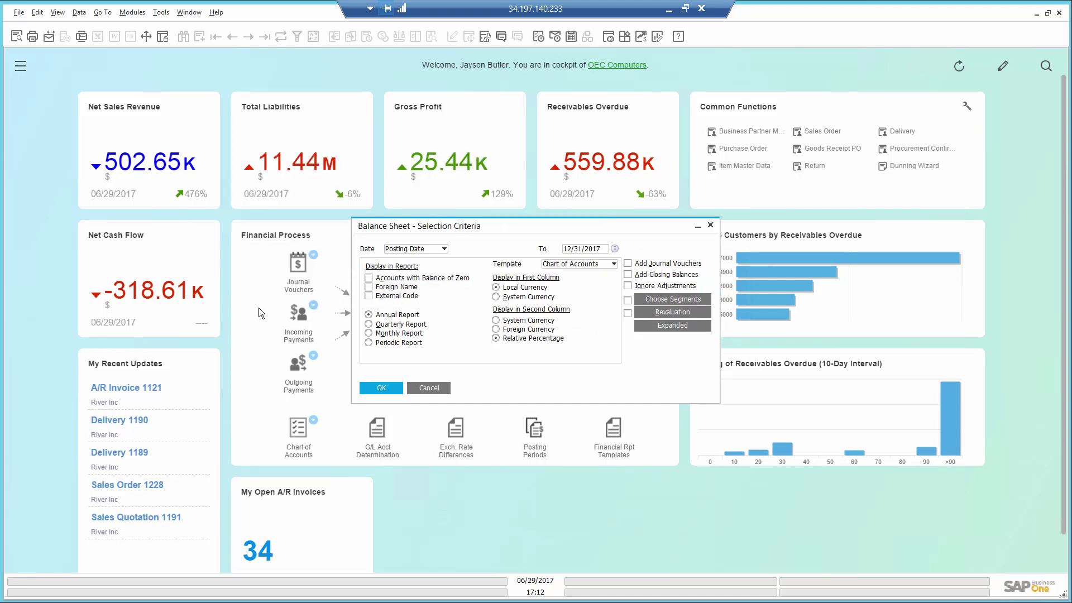
click(375, 387)
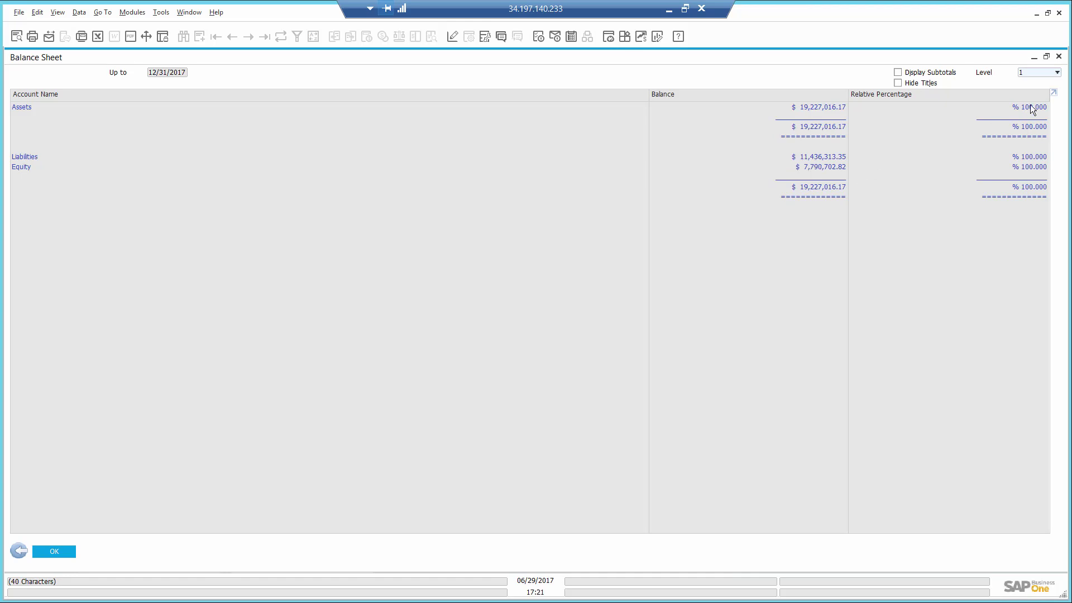
click(1059, 57)
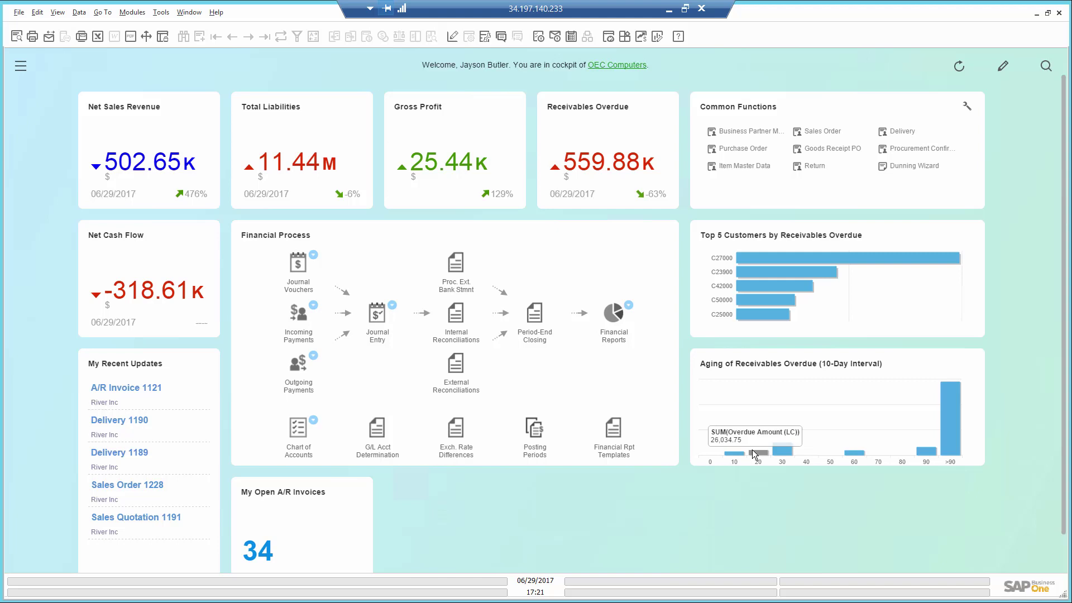
mouse_move(789, 446)
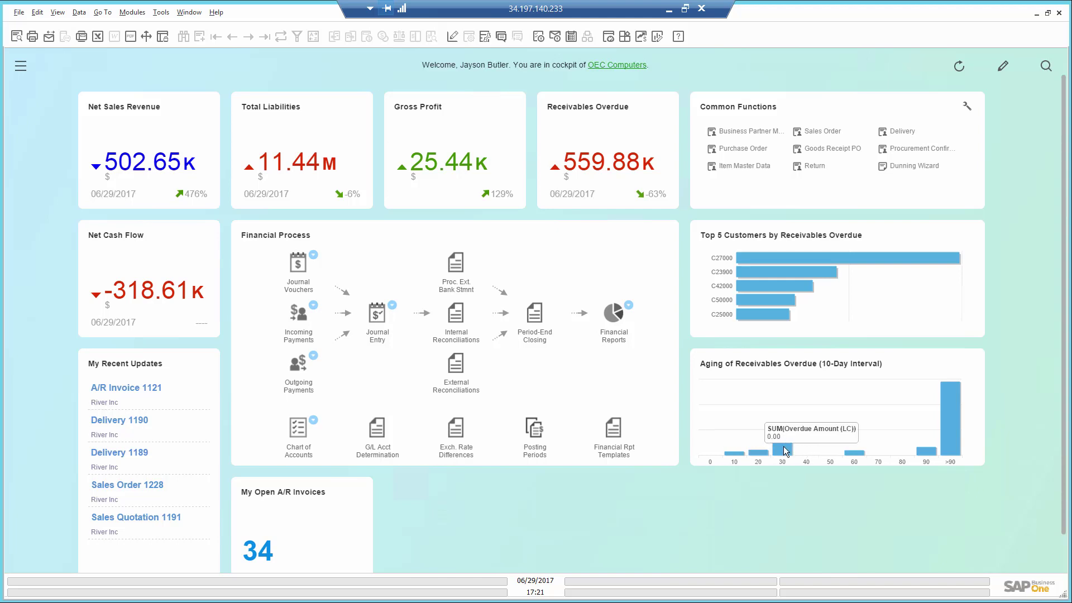
mouse_move(845, 450)
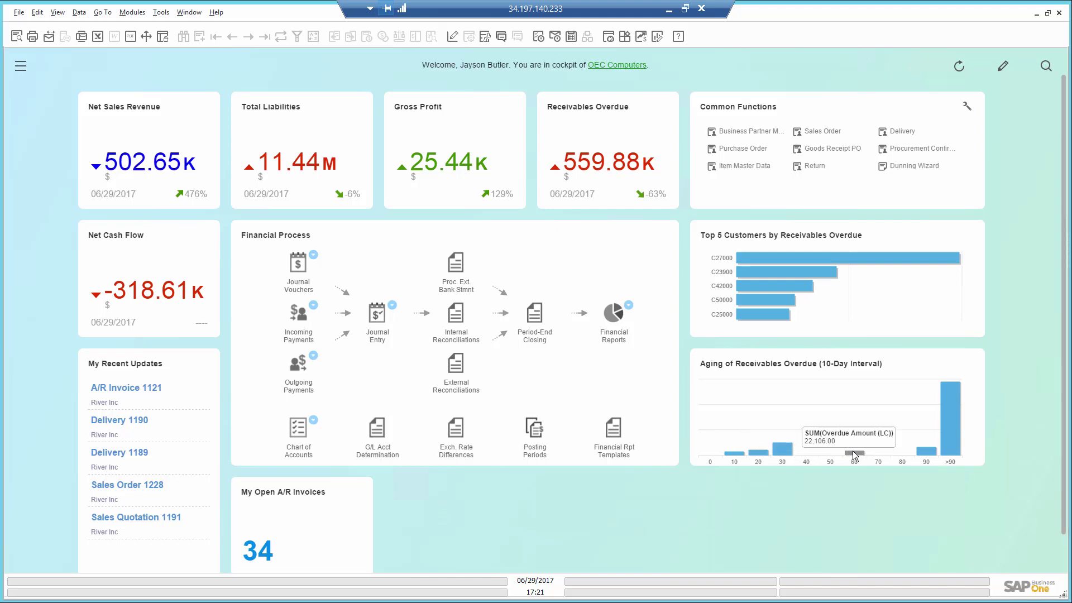
mouse_move(956, 420)
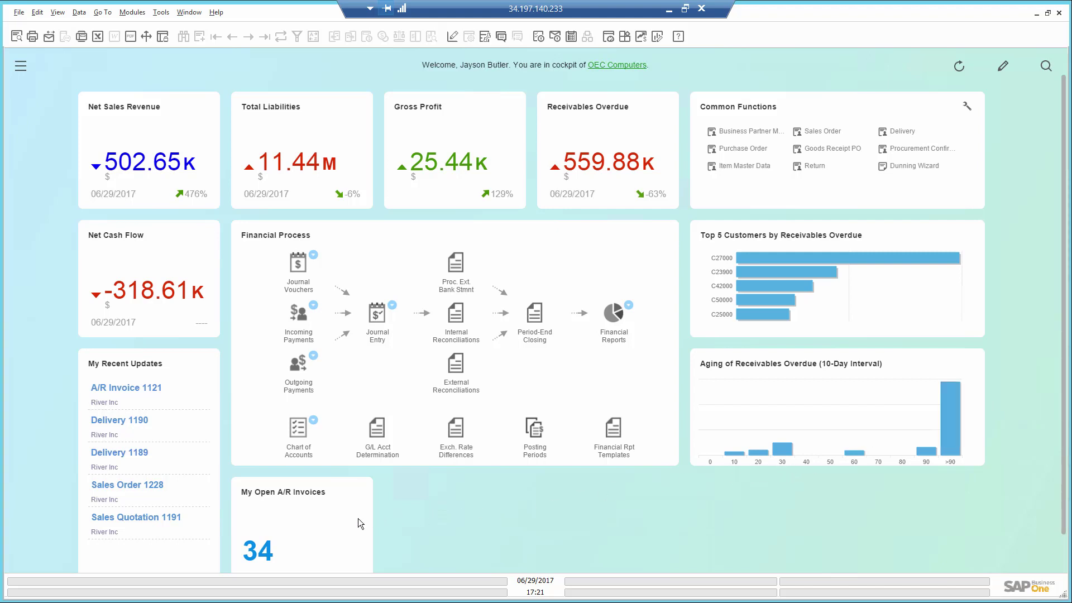
Show the 34 open A/R invoices in detail, sorted by Due Date ascending
click(265, 554)
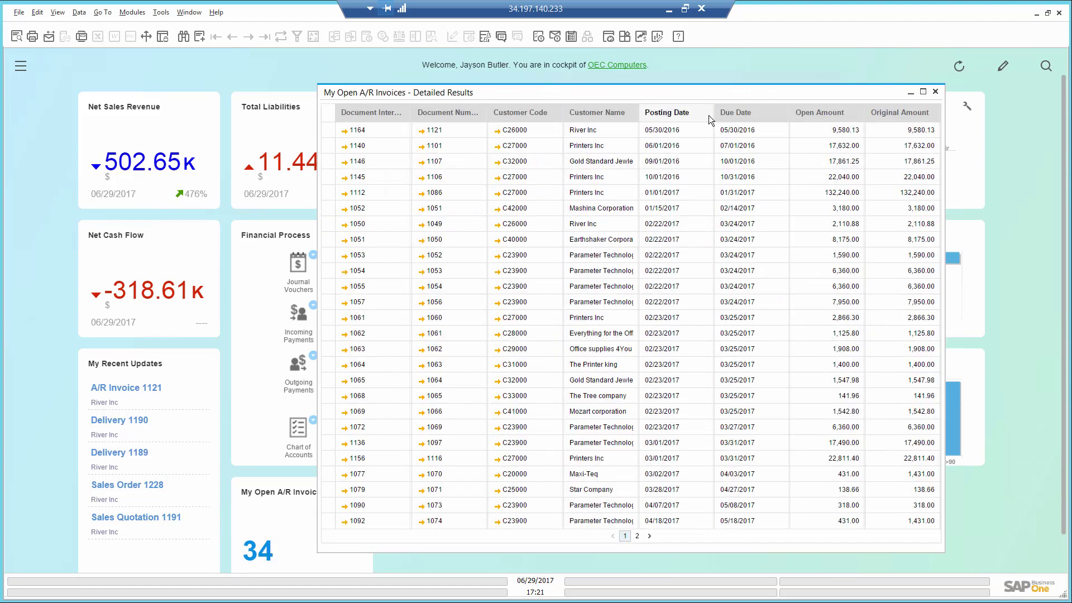
click(730, 114)
click(738, 132)
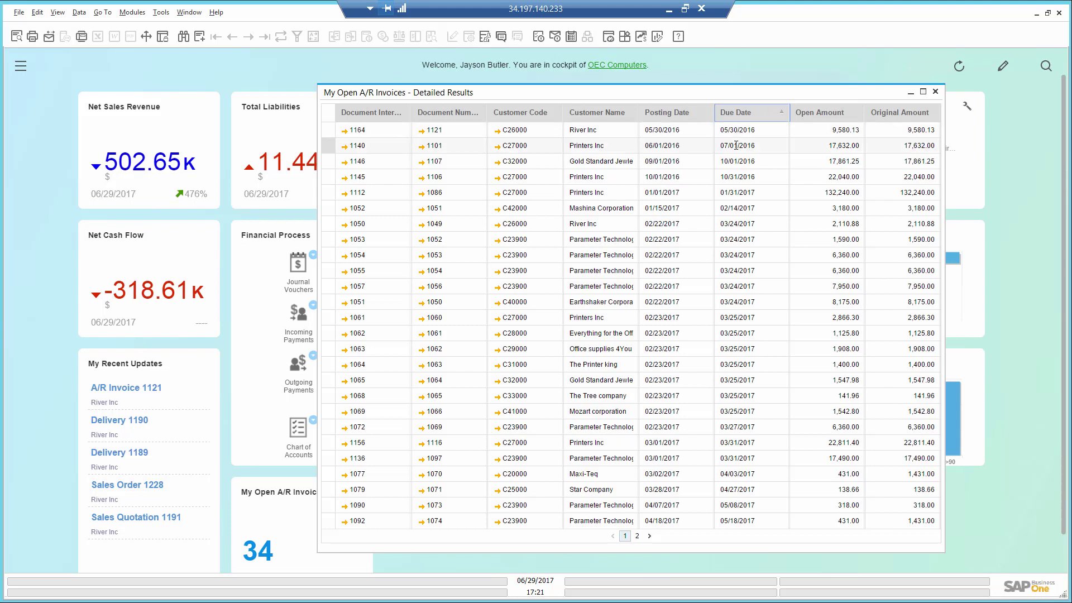
Open A/R invoice 1121 for River Inc and display its relationship map
click(345, 131)
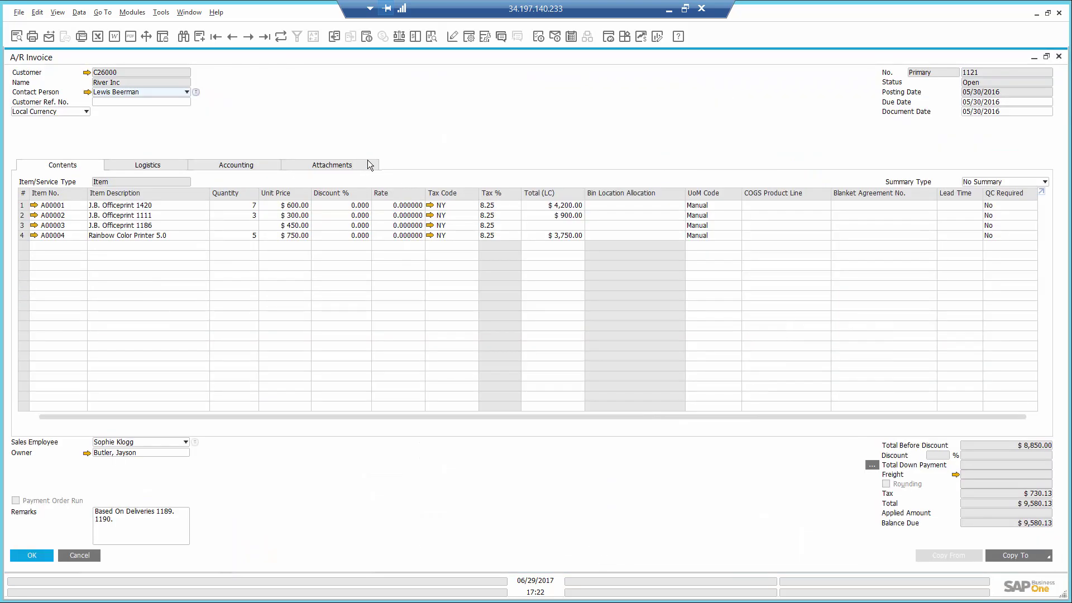
right_click(438, 91)
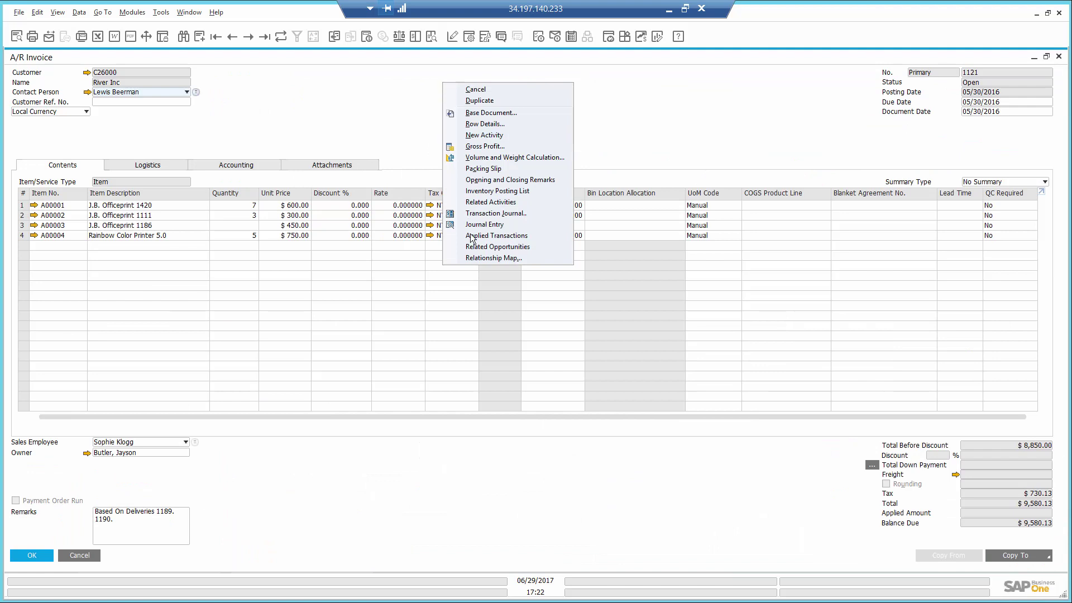
click(483, 259)
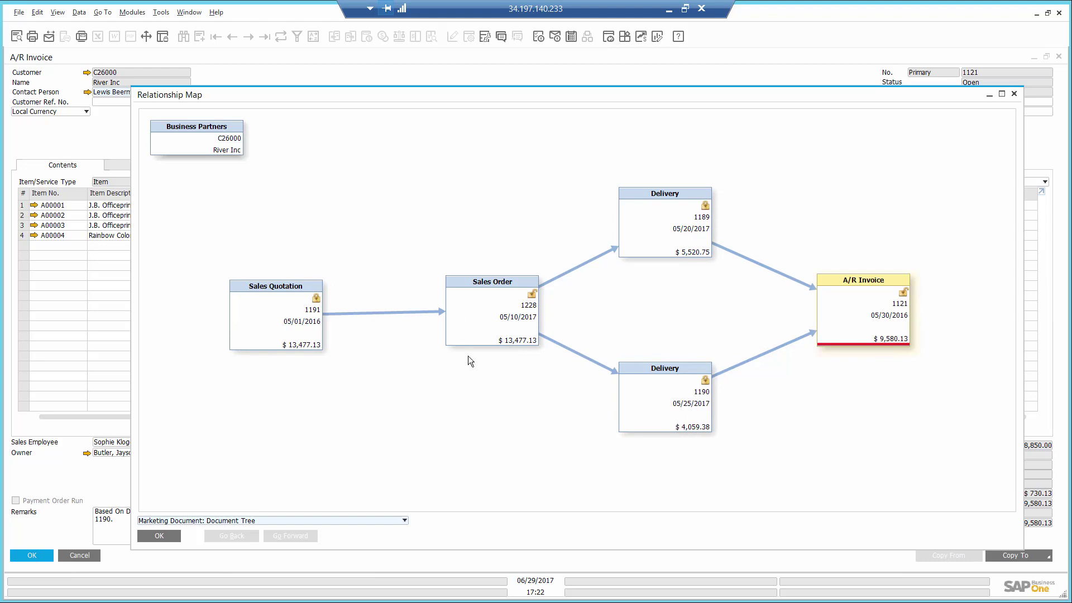
Review preceding Sales Order 1228 without changes, then close the relationship map
double_click(507, 304)
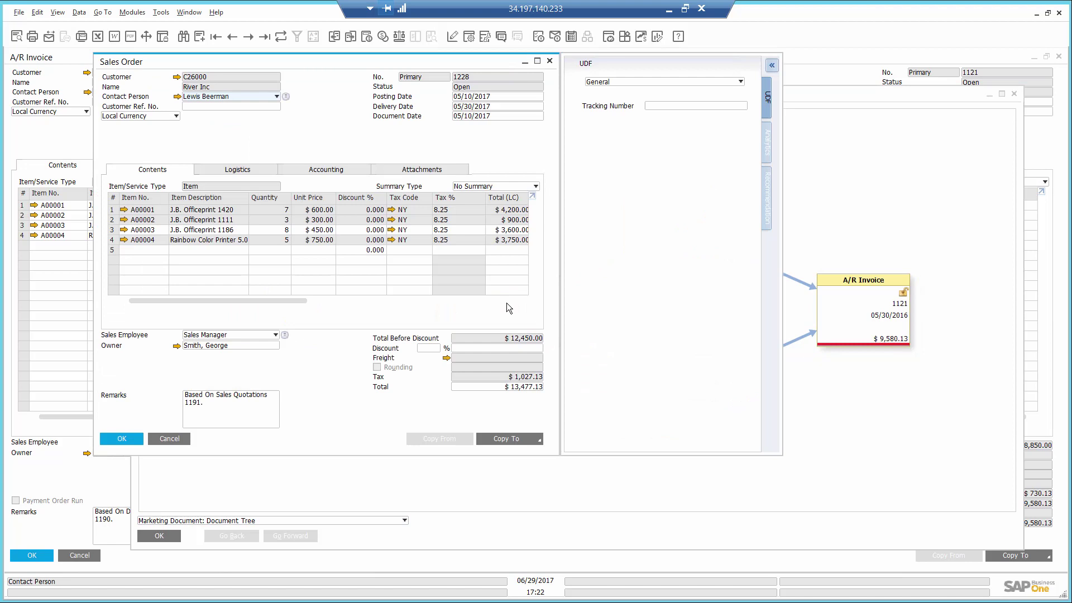
click(113, 230)
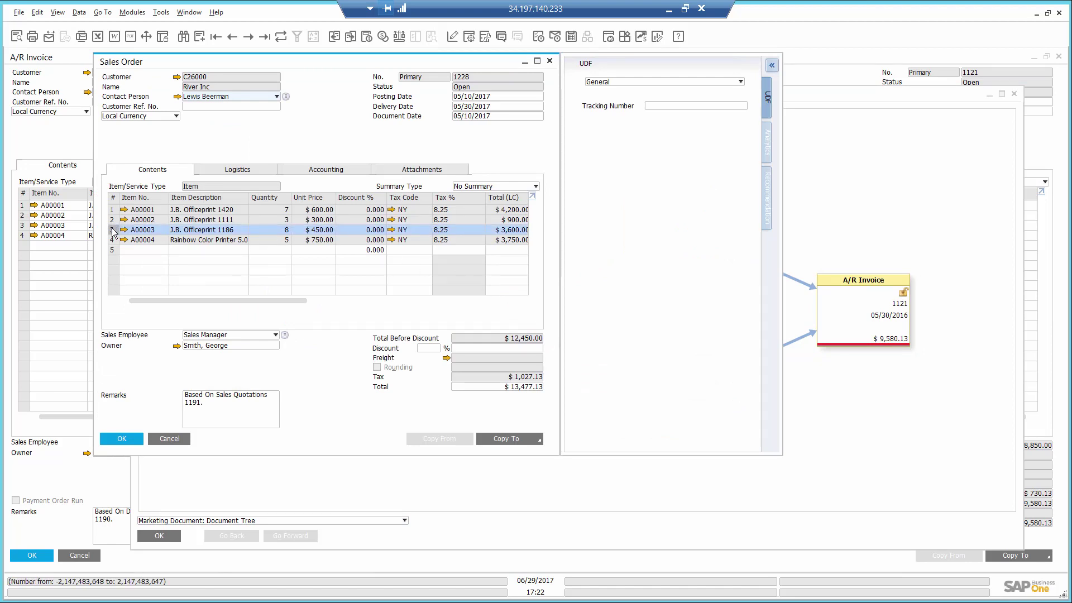
click(170, 436)
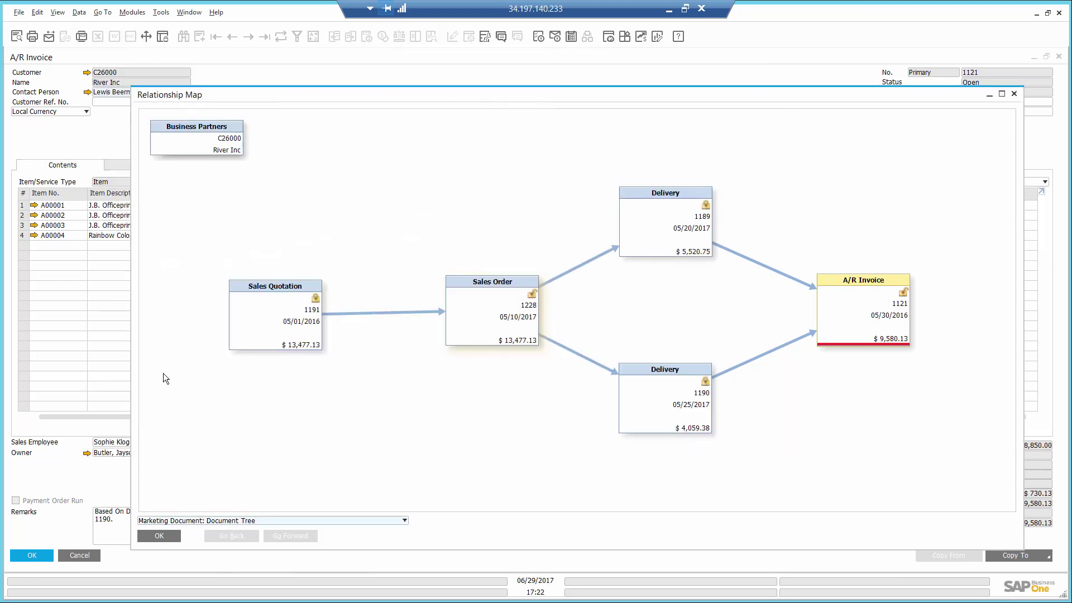
click(160, 535)
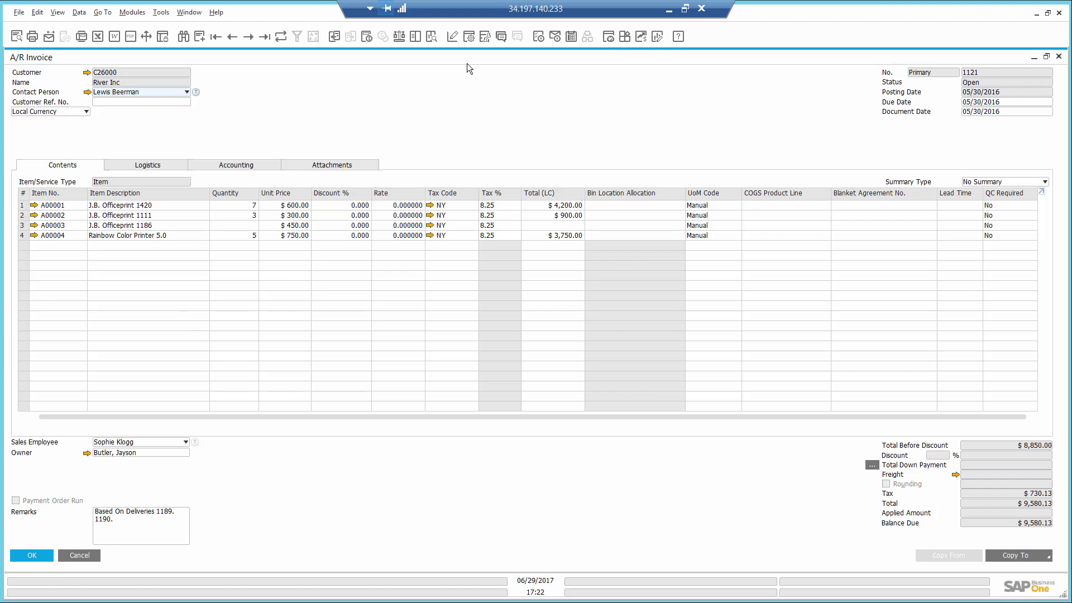
Message a colleague 'please follow up on this open invoice' with the invoice 1121 link attached
click(502, 37)
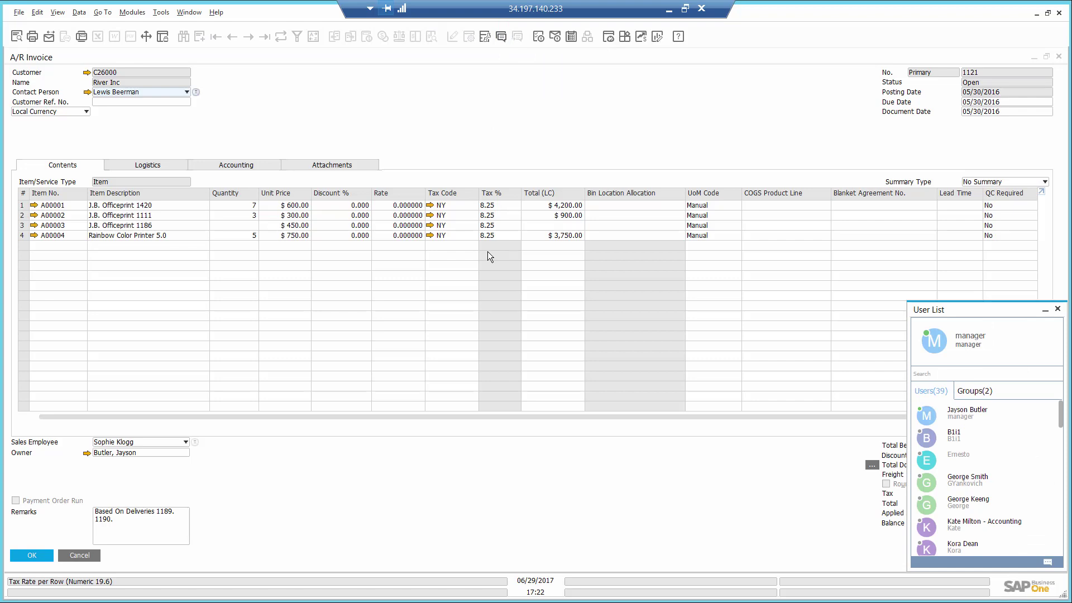
double_click(963, 482)
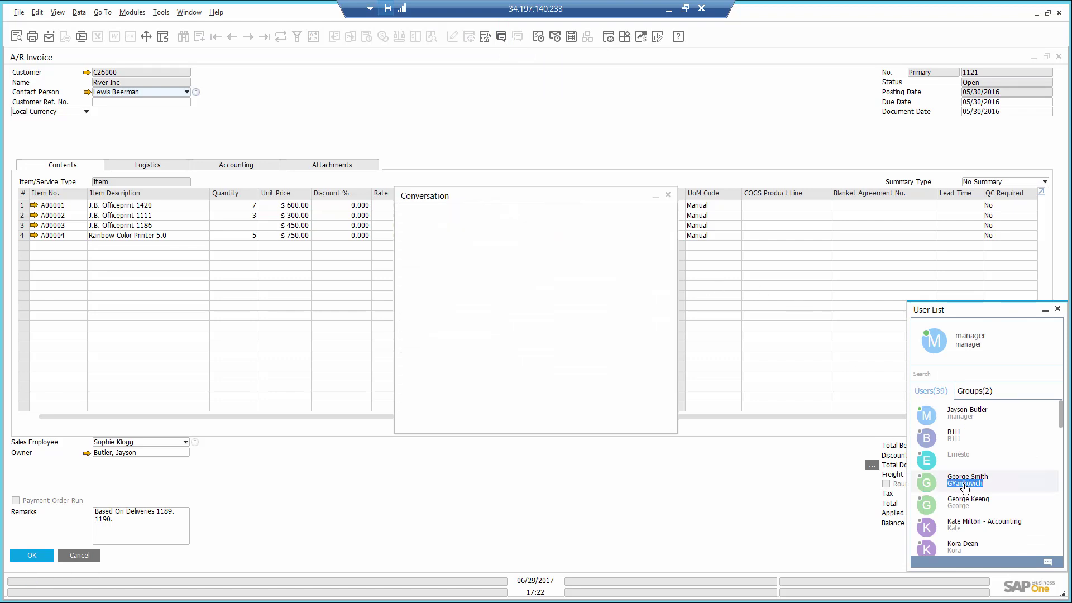
click(562, 381)
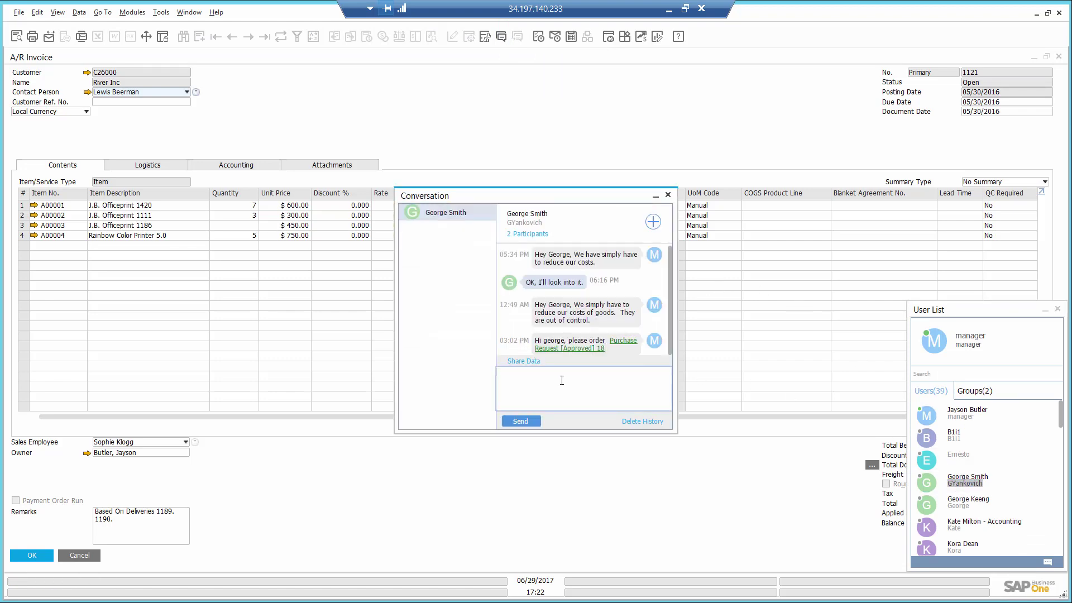
text(please follow up on this open invoice)
click(341, 125)
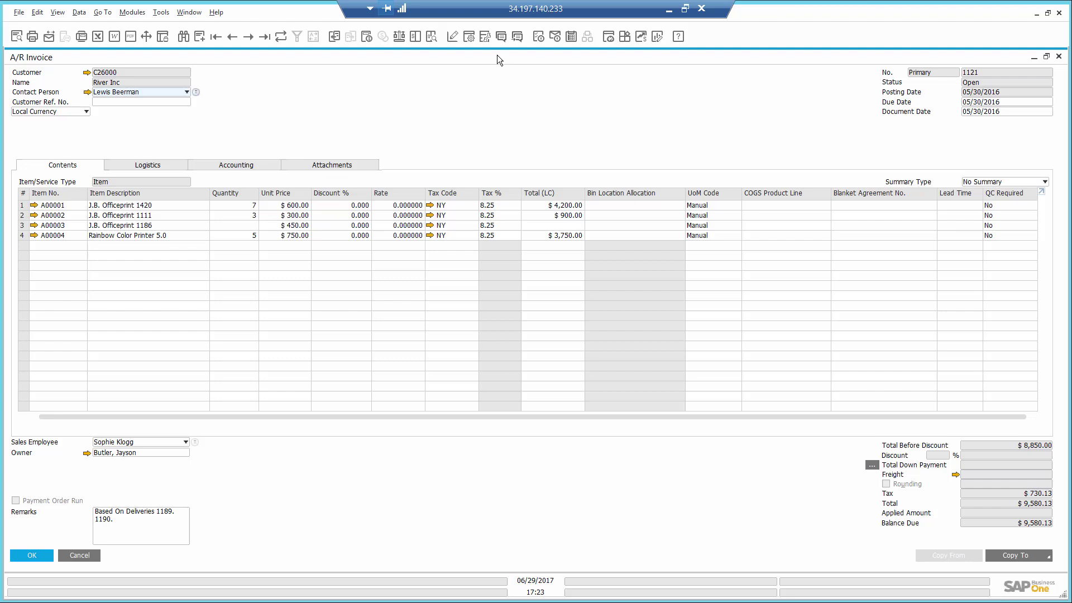
click(517, 38)
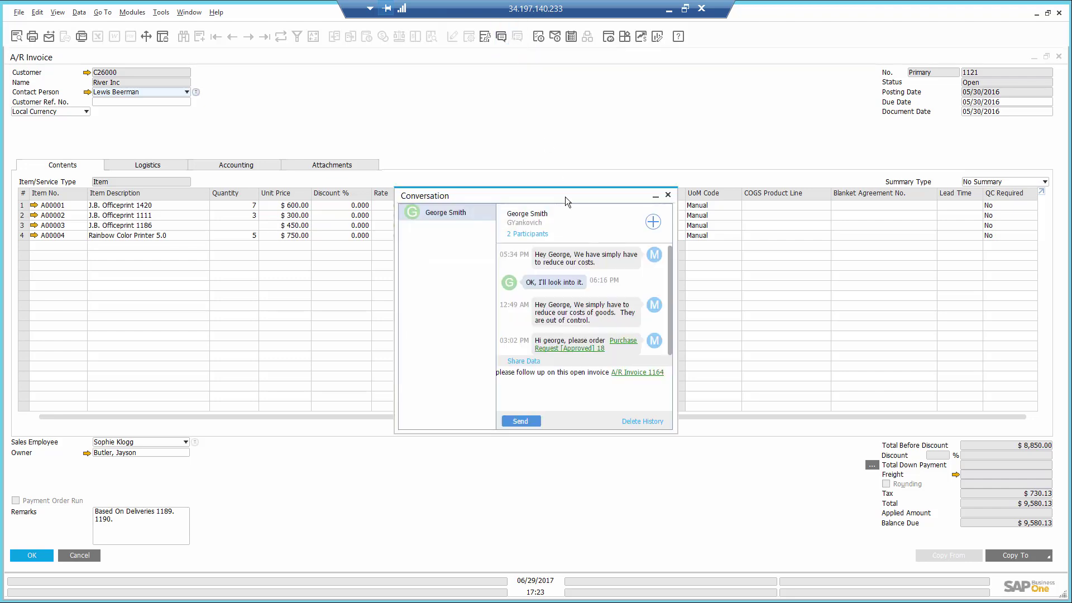
click(654, 373)
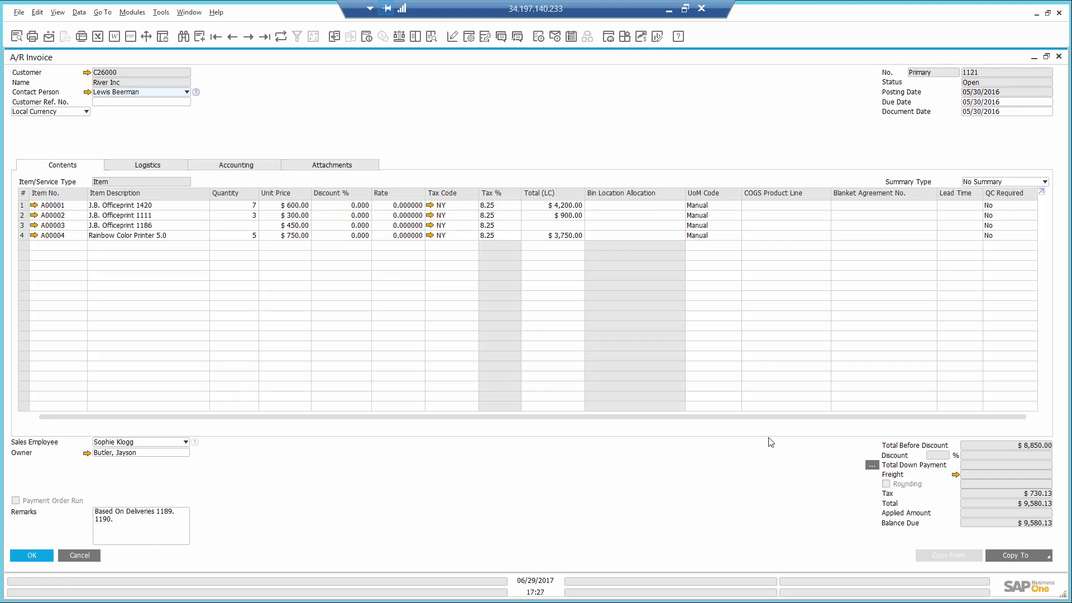
Close all open windows and open the Cust. Receivables Aging report criteria from the cockpit
click(193, 18)
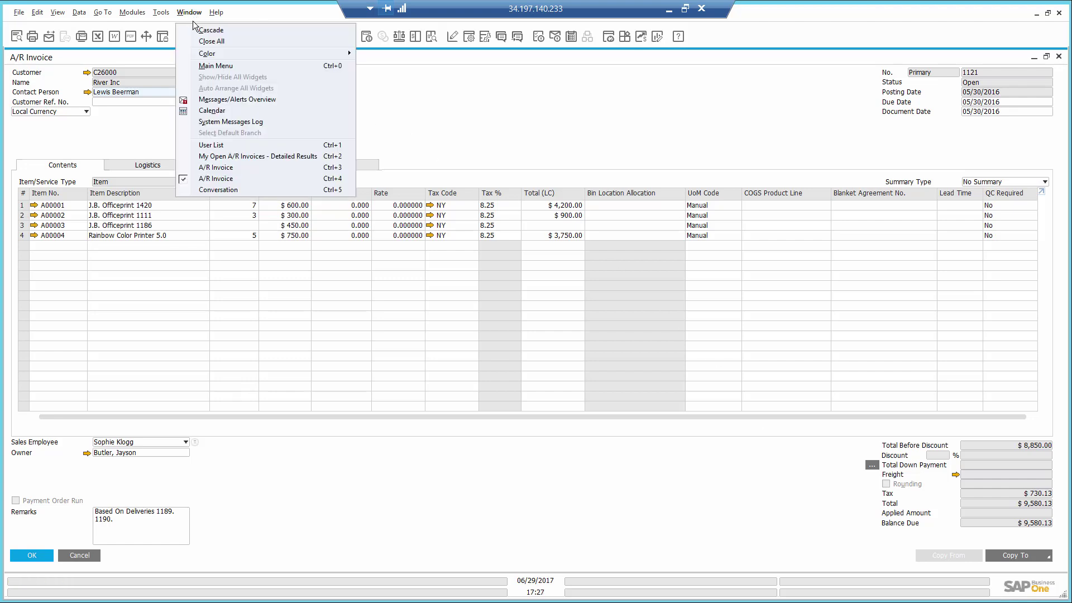
click(201, 39)
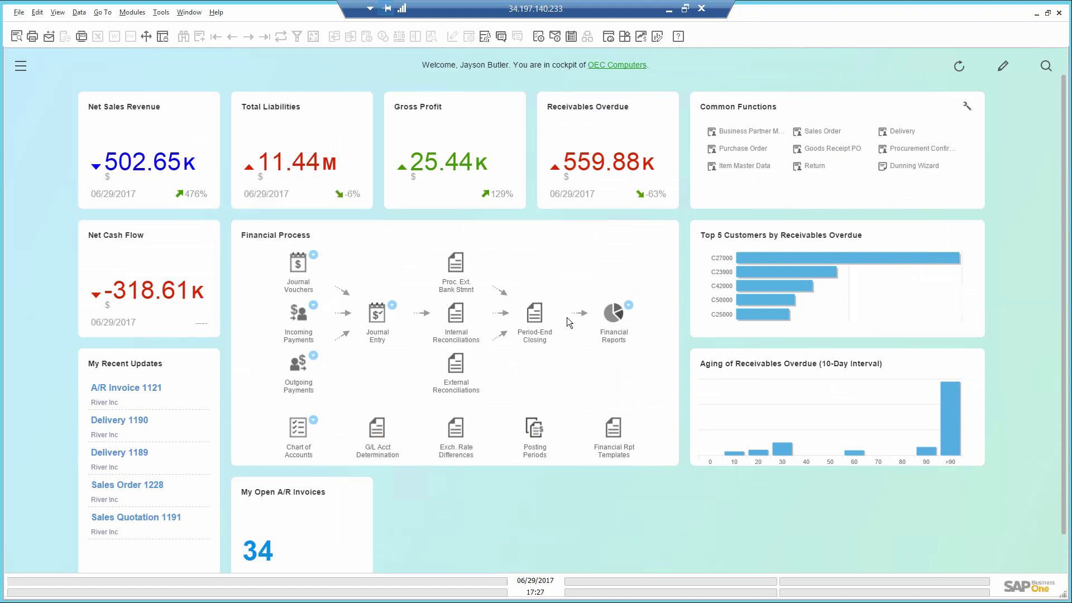
click(629, 305)
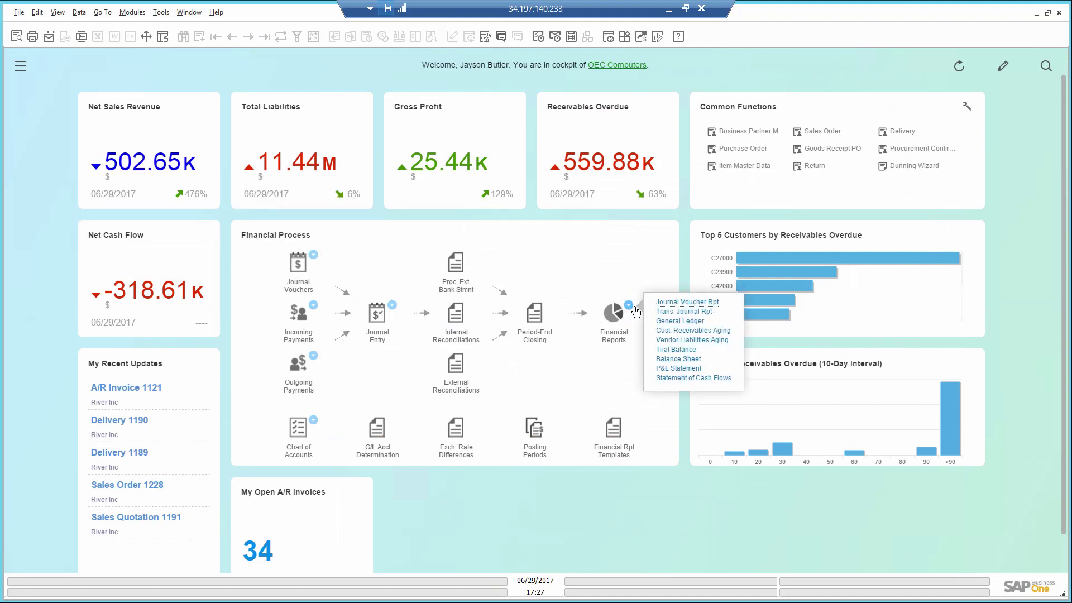
click(662, 332)
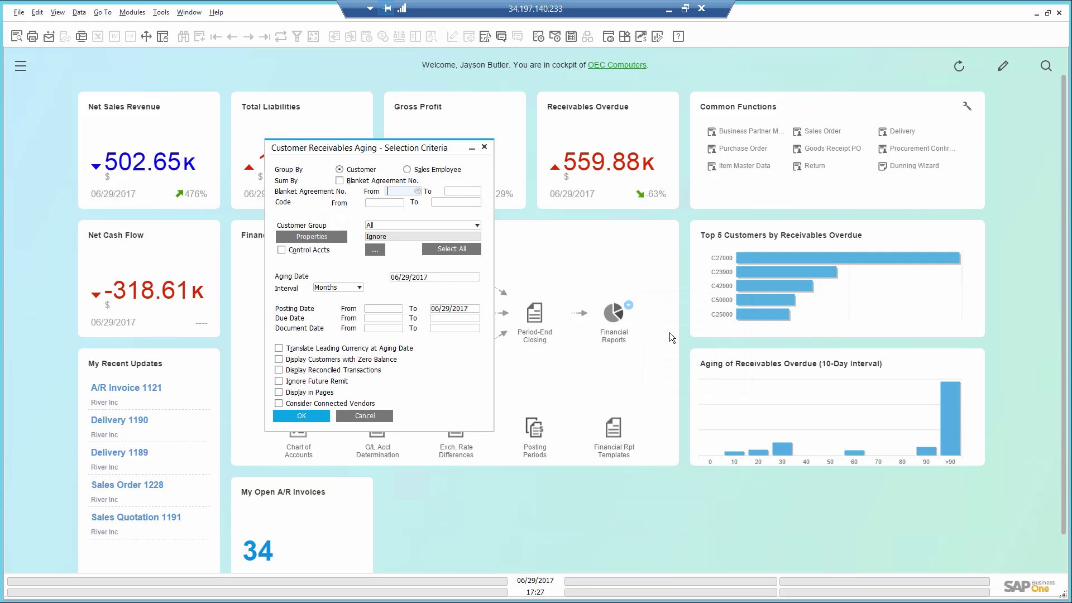
Generate the receivables aging report and open preview options for customer C20000 Maxi-Teq
click(306, 418)
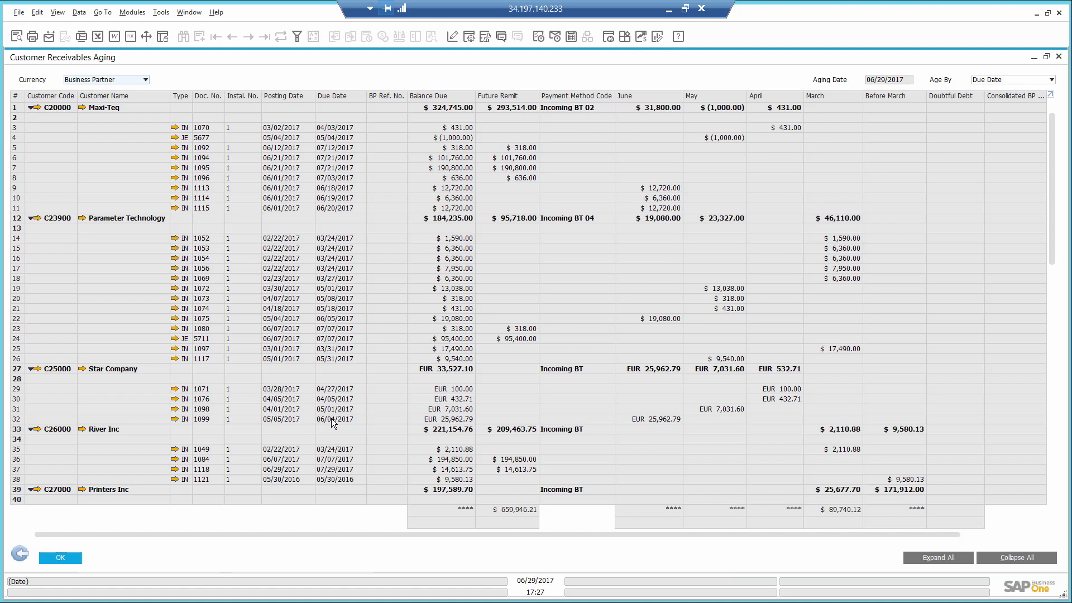
click(15, 112)
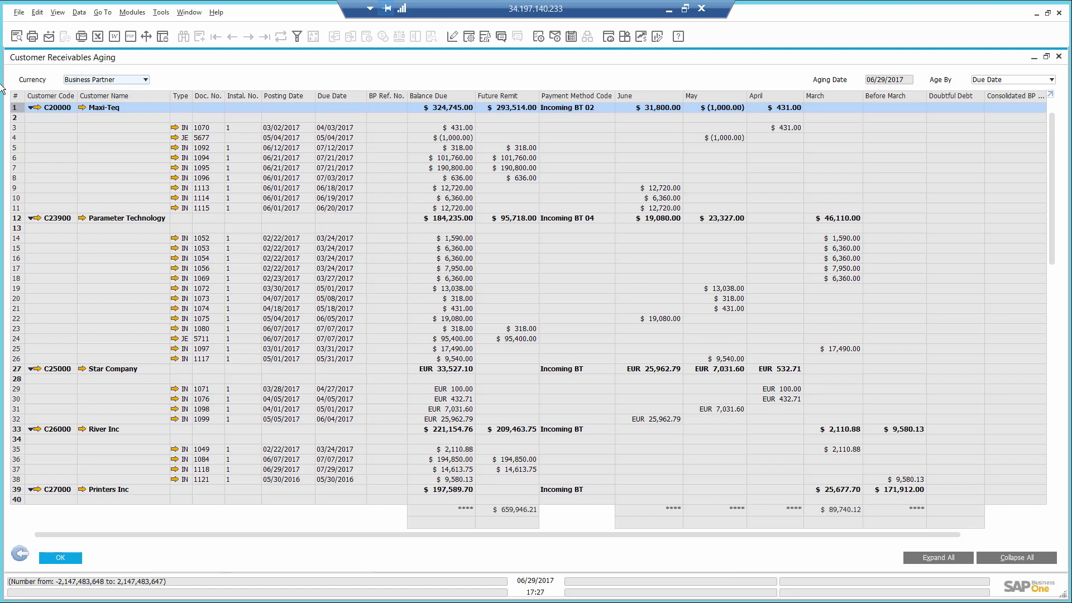
click(15, 37)
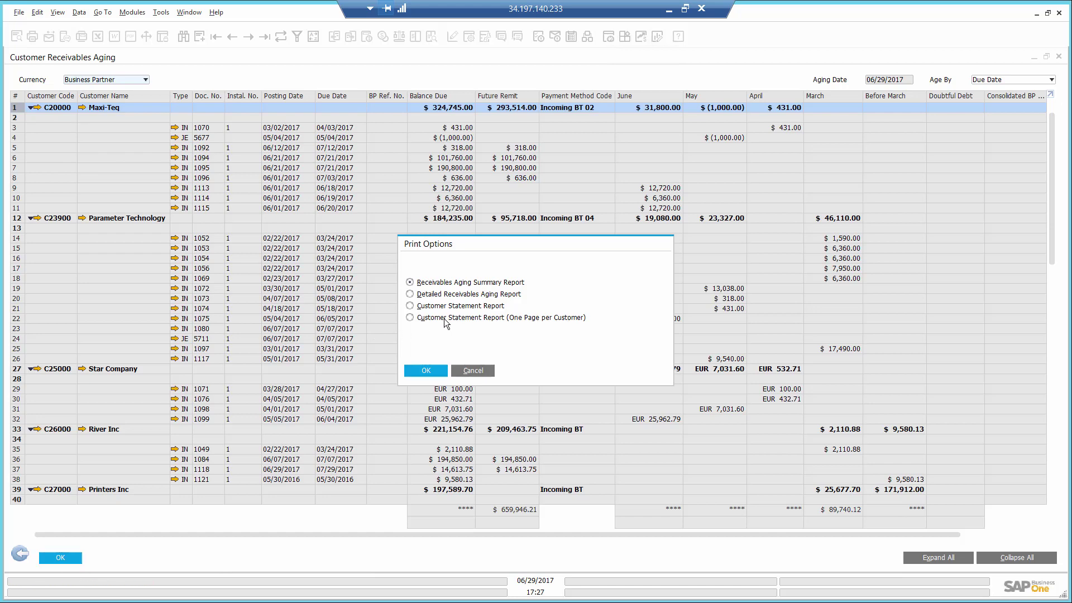
Preview Maxi-Teq's Customer Statement Report, check its $324,745.00 total and aging, then close it
click(430, 370)
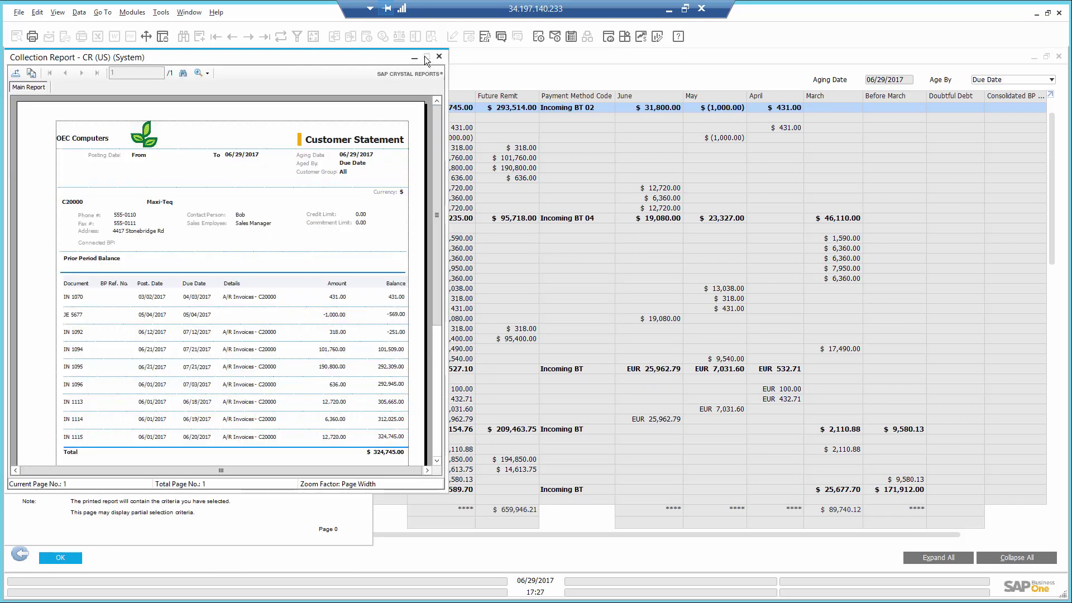
click(426, 57)
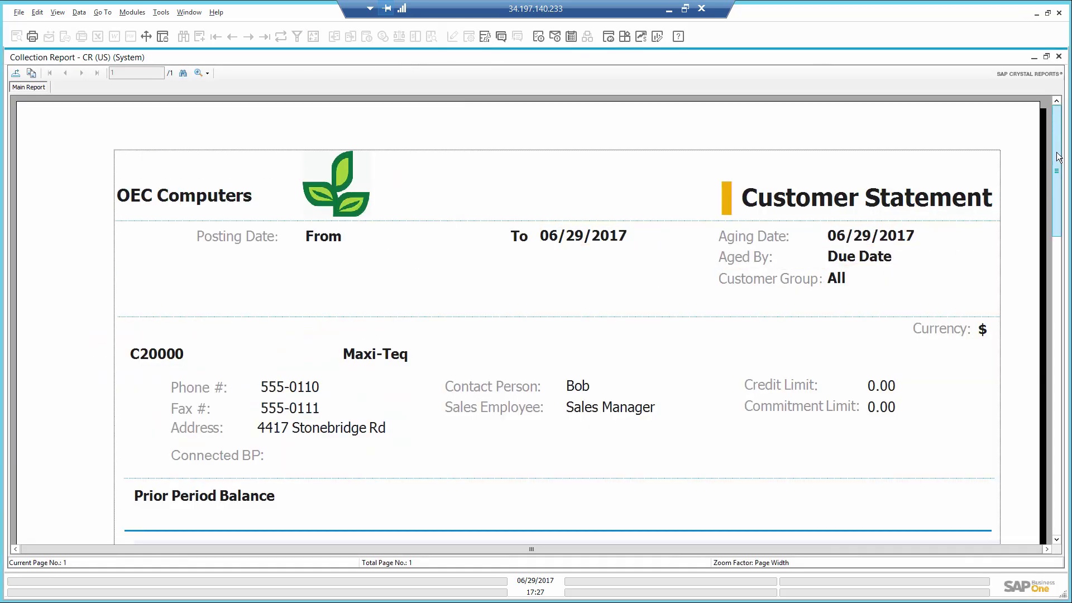
drag(1057, 156, 1063, 441)
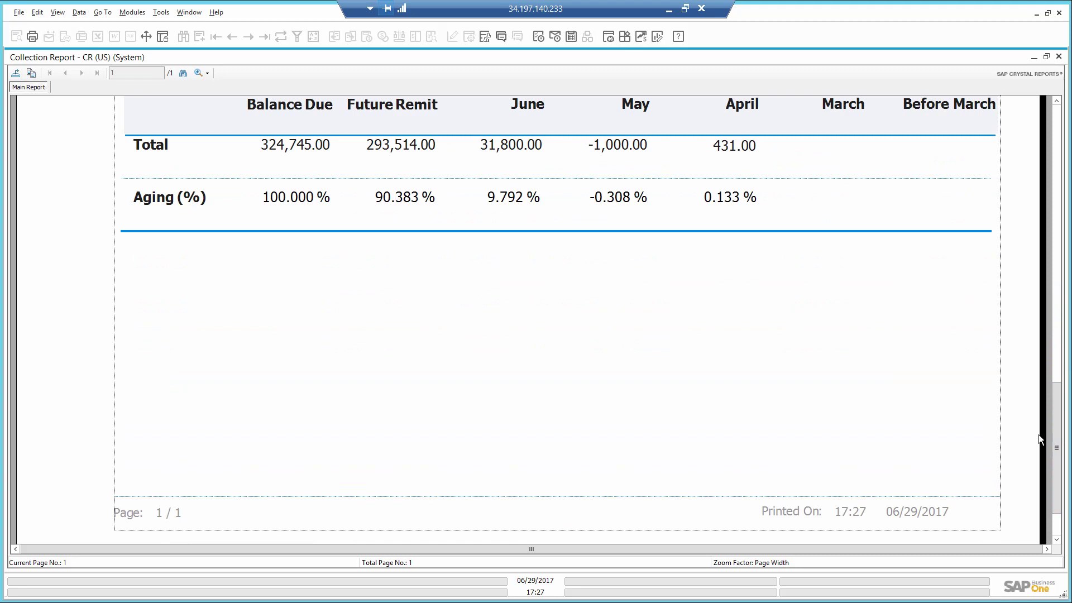
click(1059, 56)
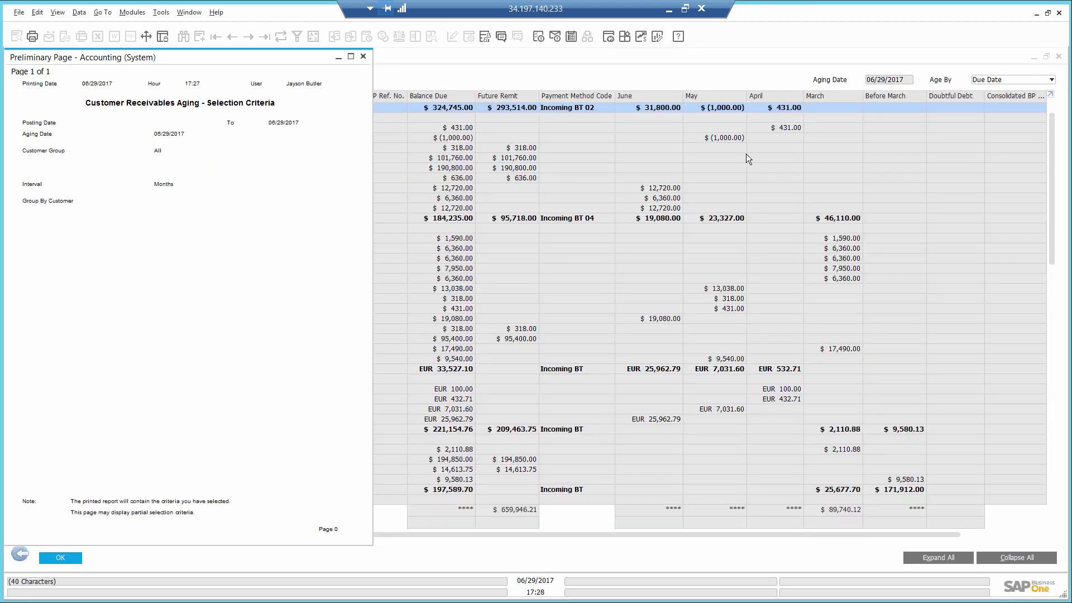
E-mail Maxi-Teq's aging statement to its second contact person with subject 'open debt'
click(363, 56)
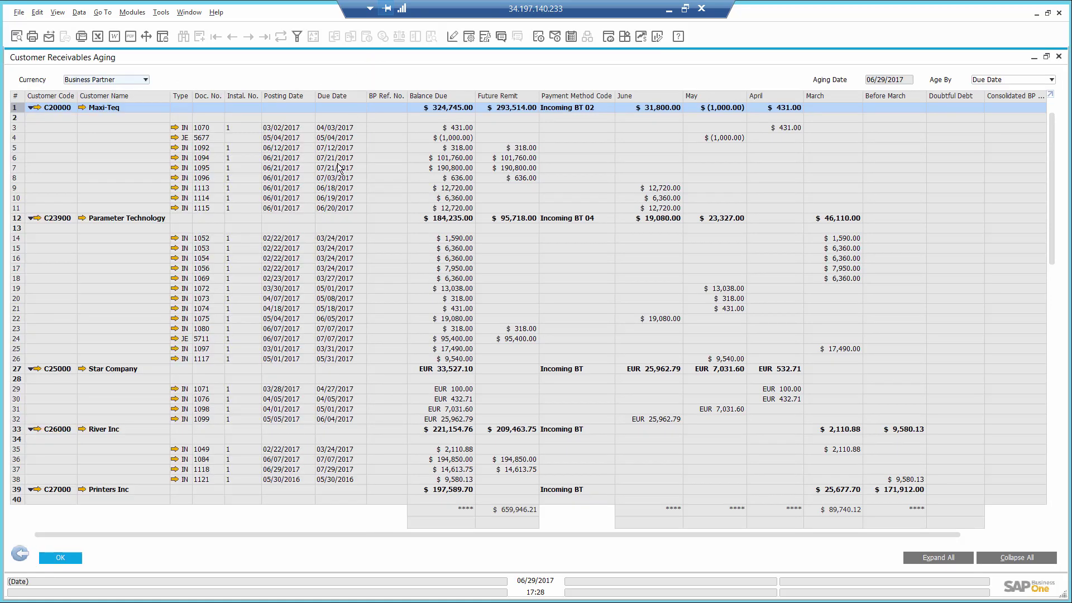
click(50, 37)
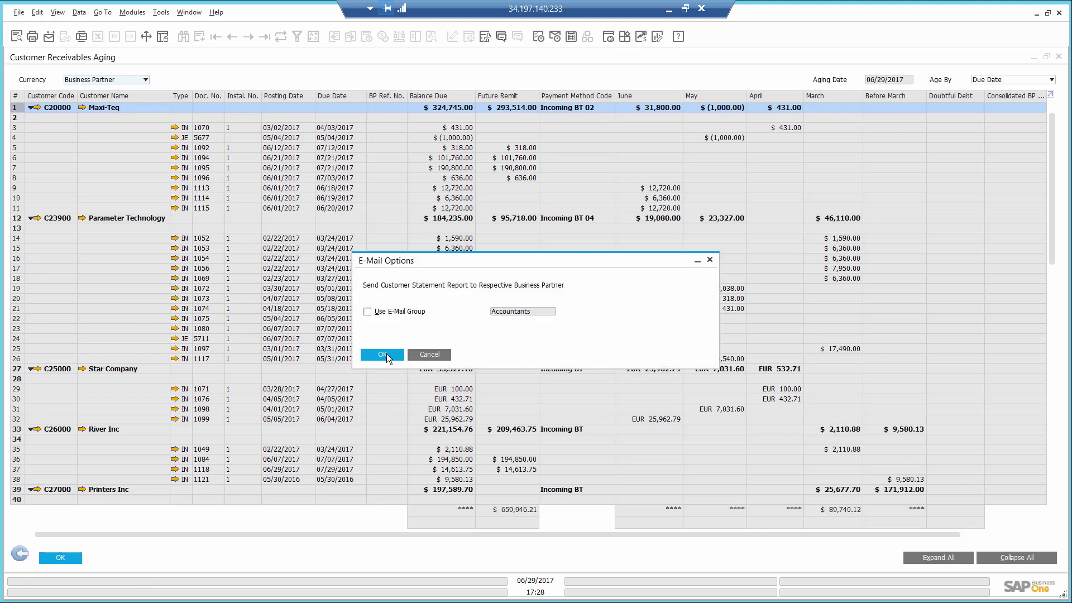
click(385, 355)
click(568, 176)
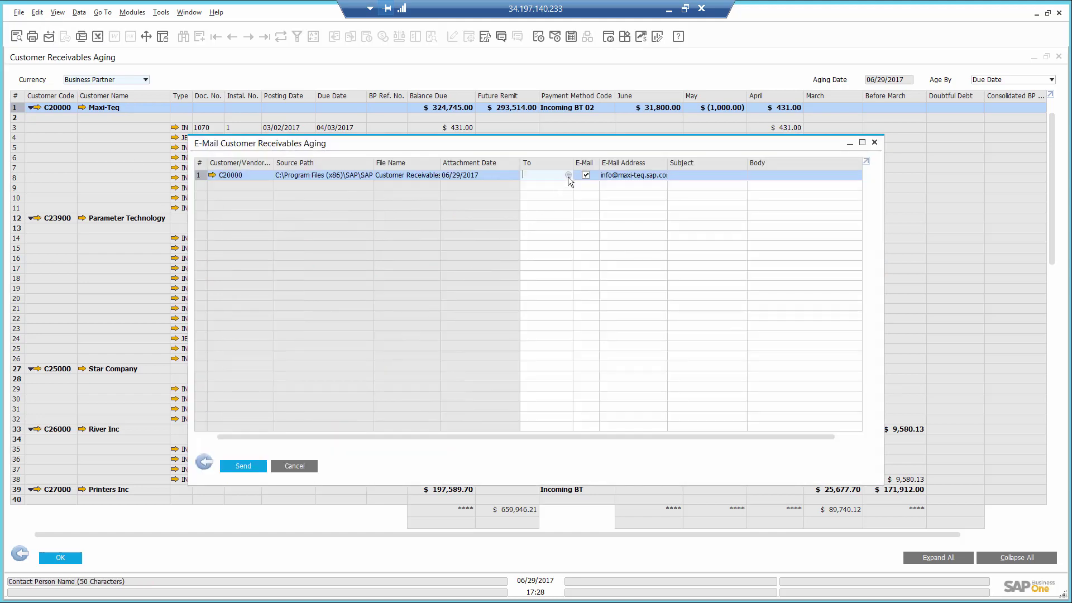
click(568, 176)
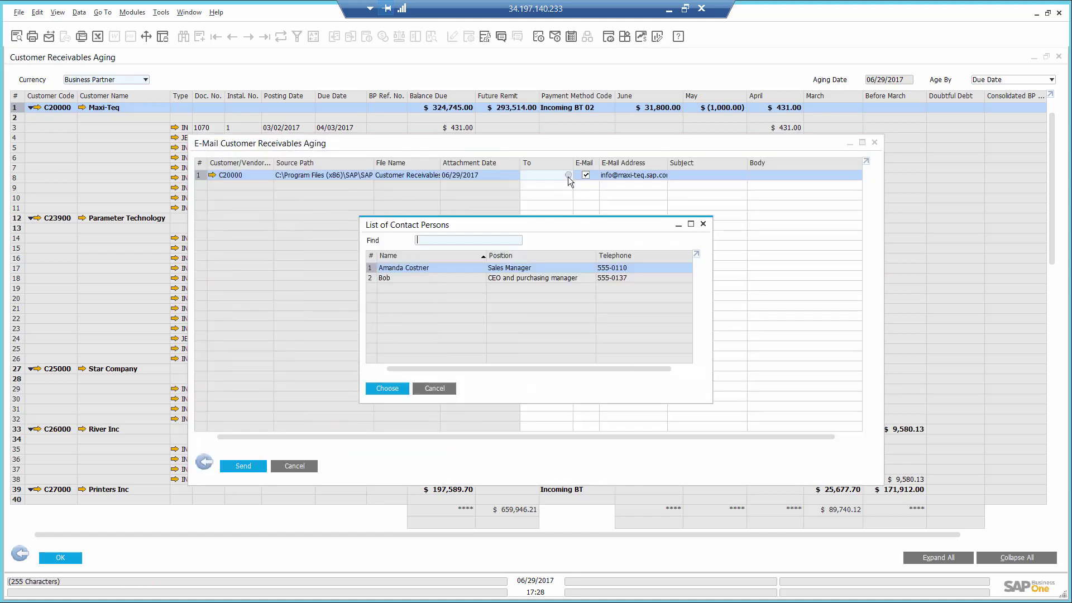
double_click(470, 278)
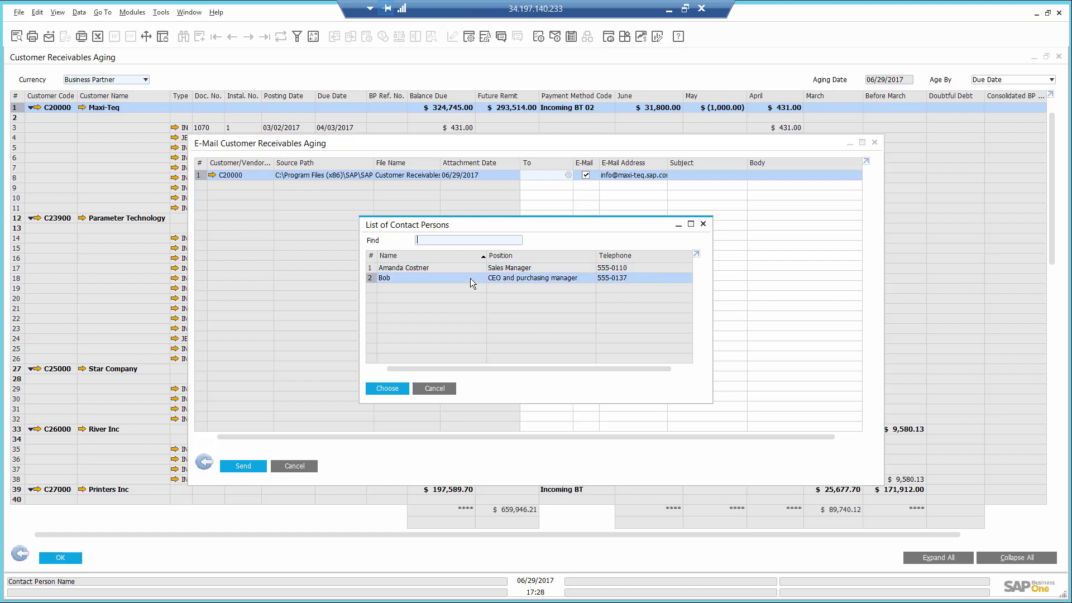
click(698, 176)
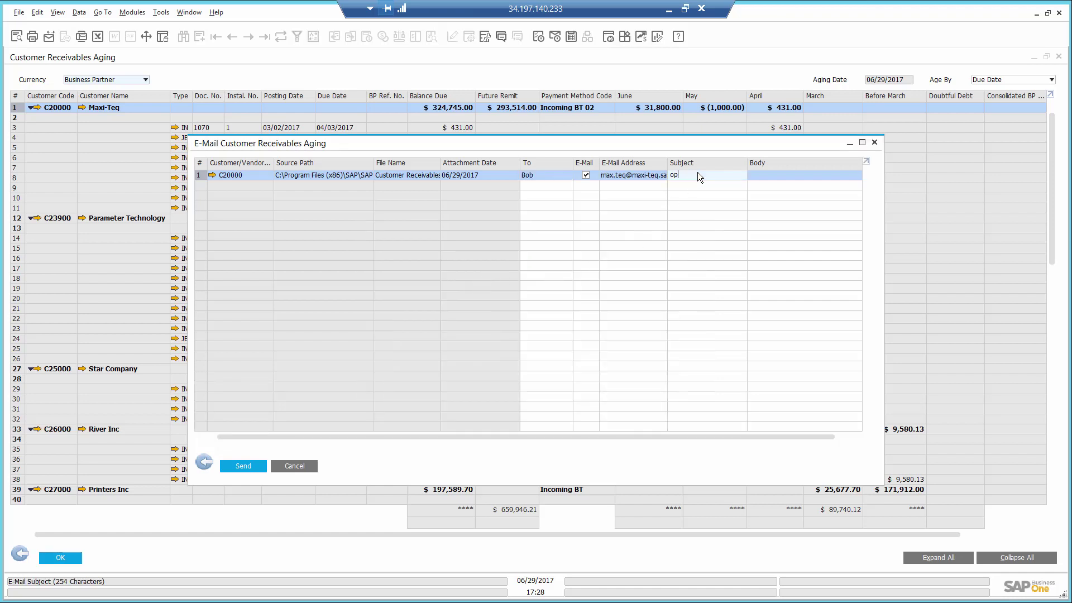
click(243, 466)
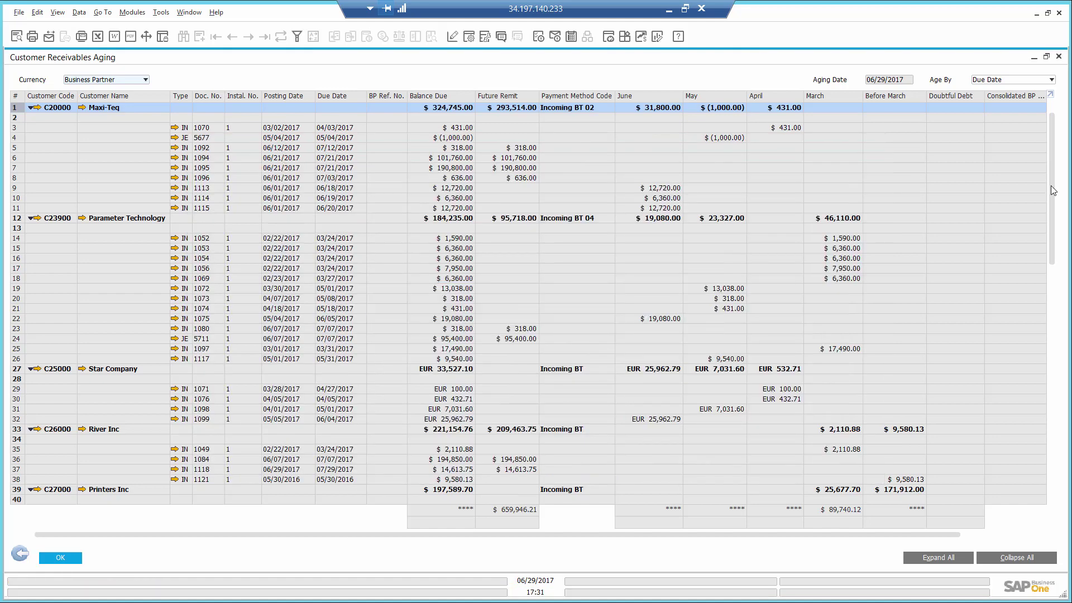
Scroll the aging grid down and select the C42000 Mashina Corporation row ($67,292.79, Before March)
click(1053, 285)
scroll(1056, 356, down, 2)
scroll(1055, 355, down, 5)
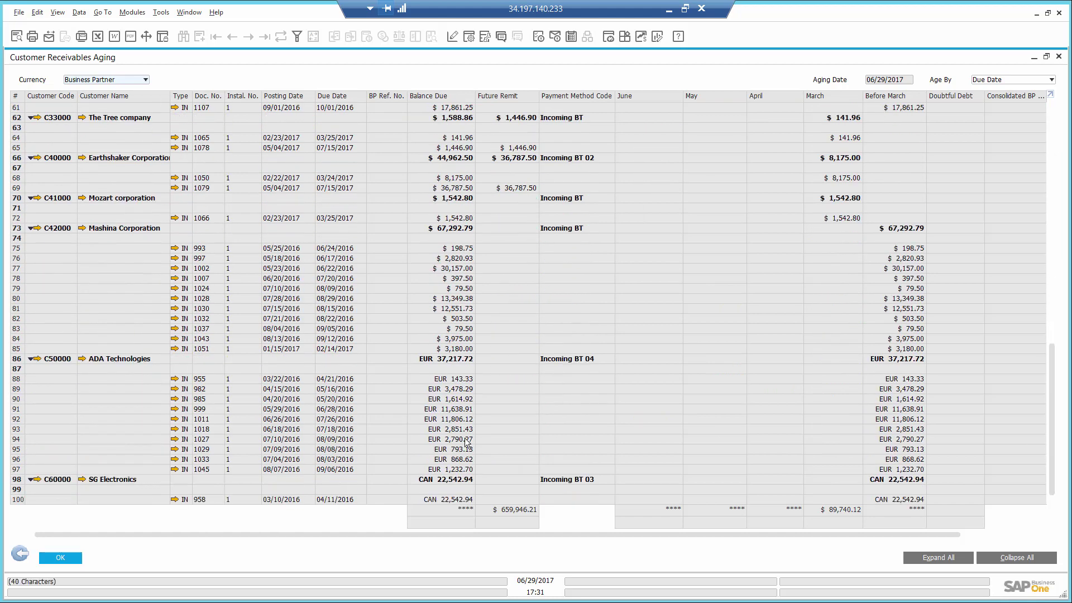
click(15, 229)
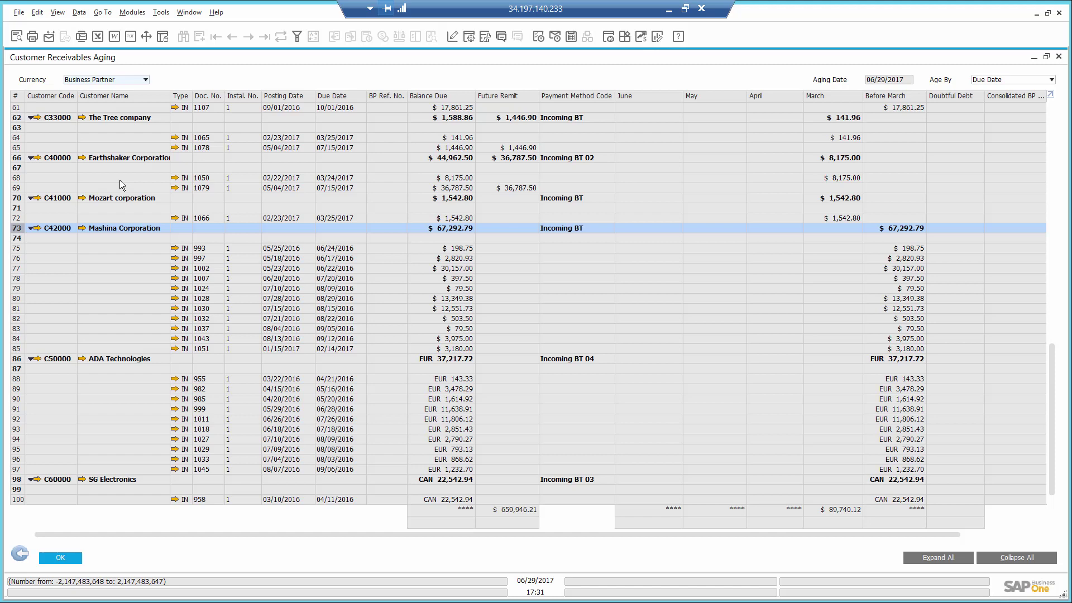
Close the aging report and start a new run in the Dunning Wizard
click(1058, 58)
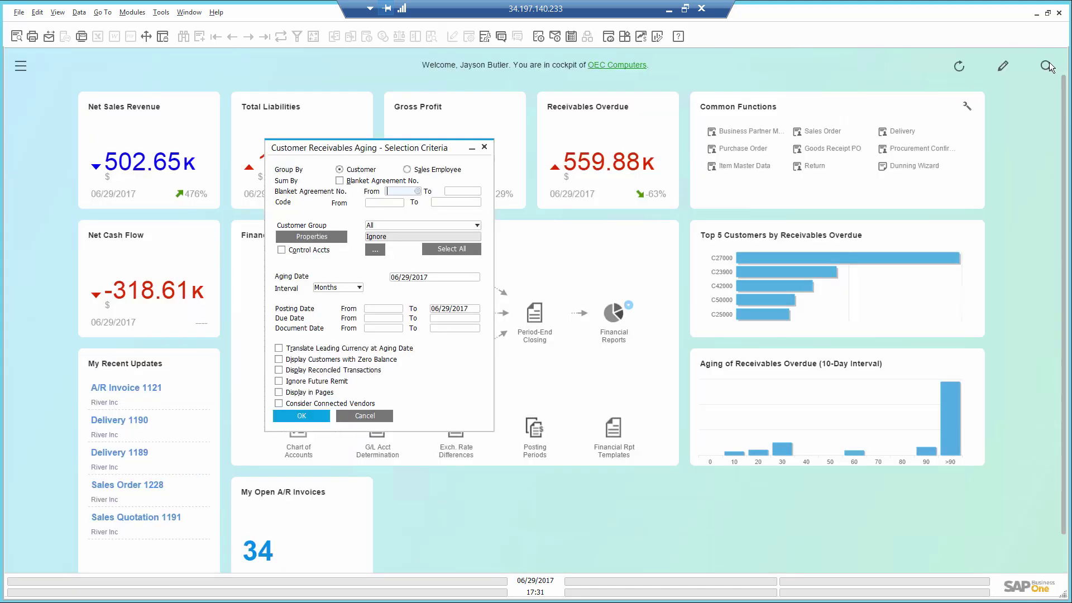
click(487, 146)
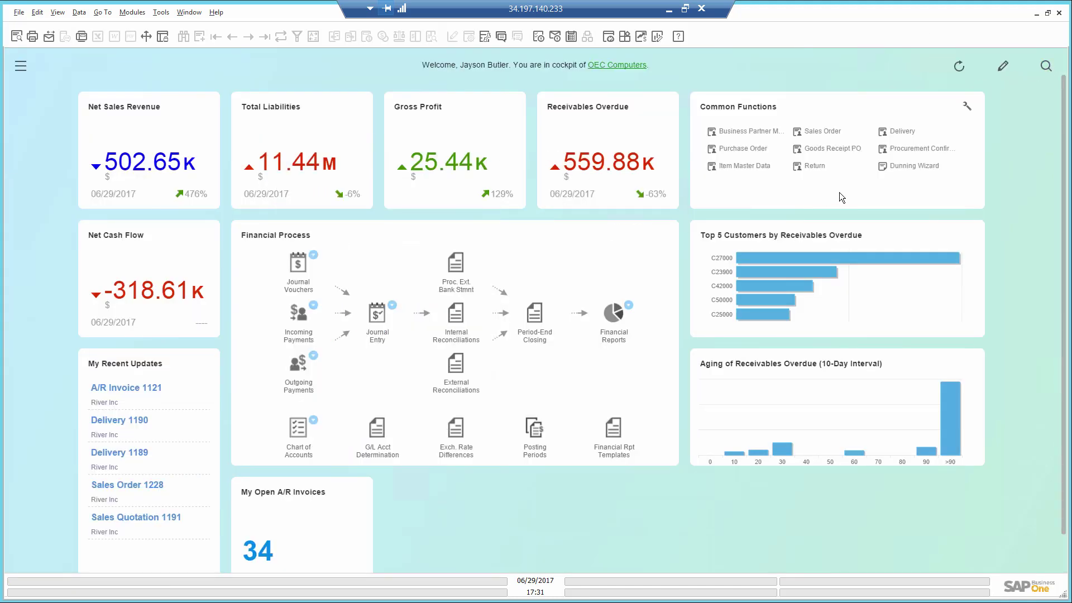
click(917, 167)
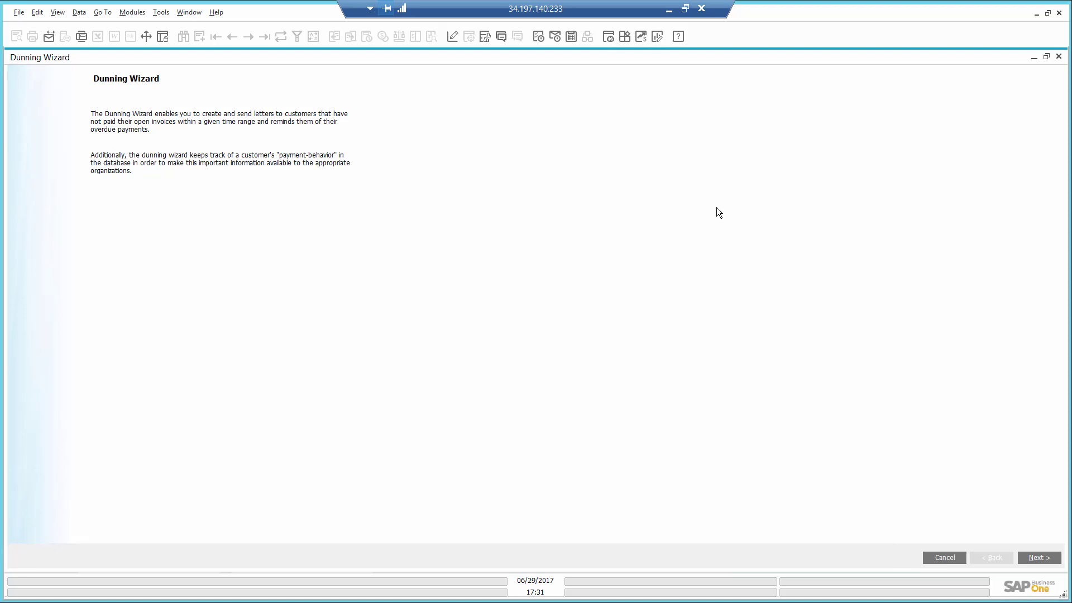
click(1042, 555)
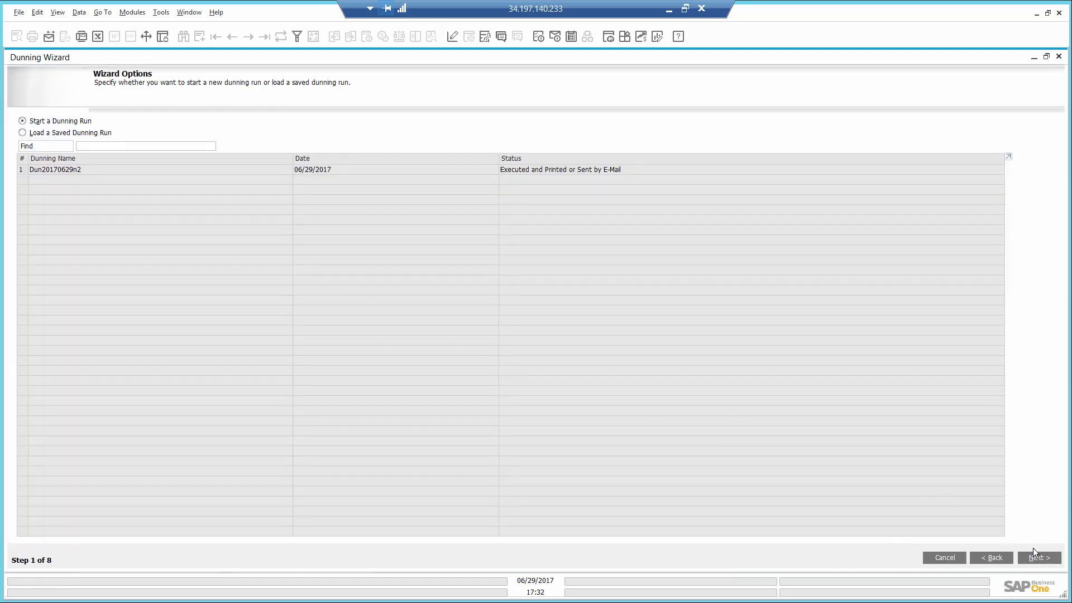
click(1040, 556)
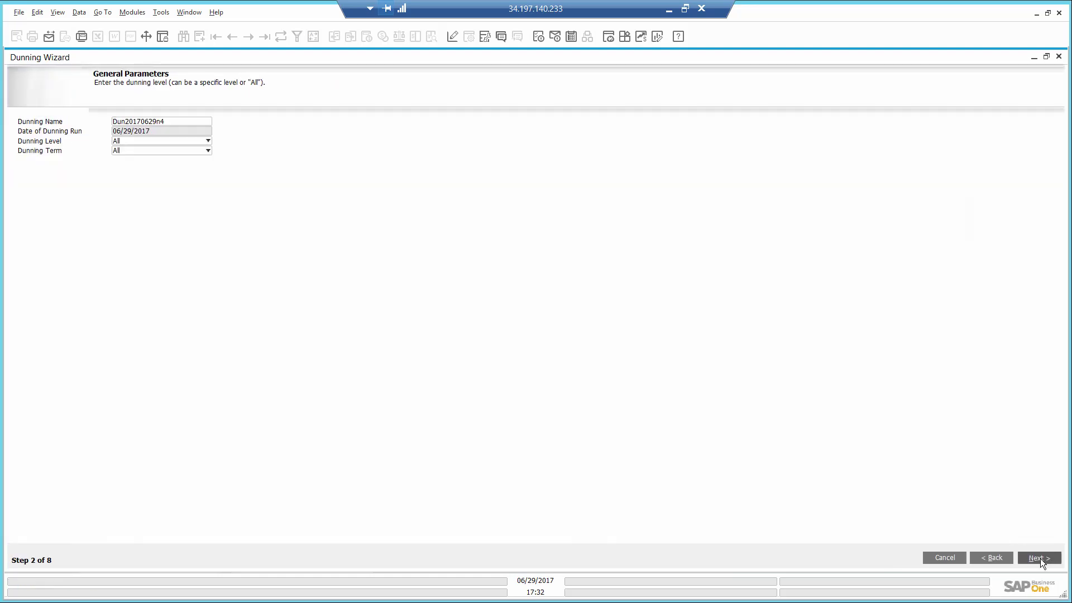
click(1039, 557)
Add C42000 Mashina Corporation as the only customer range in the dunning run
click(1012, 507)
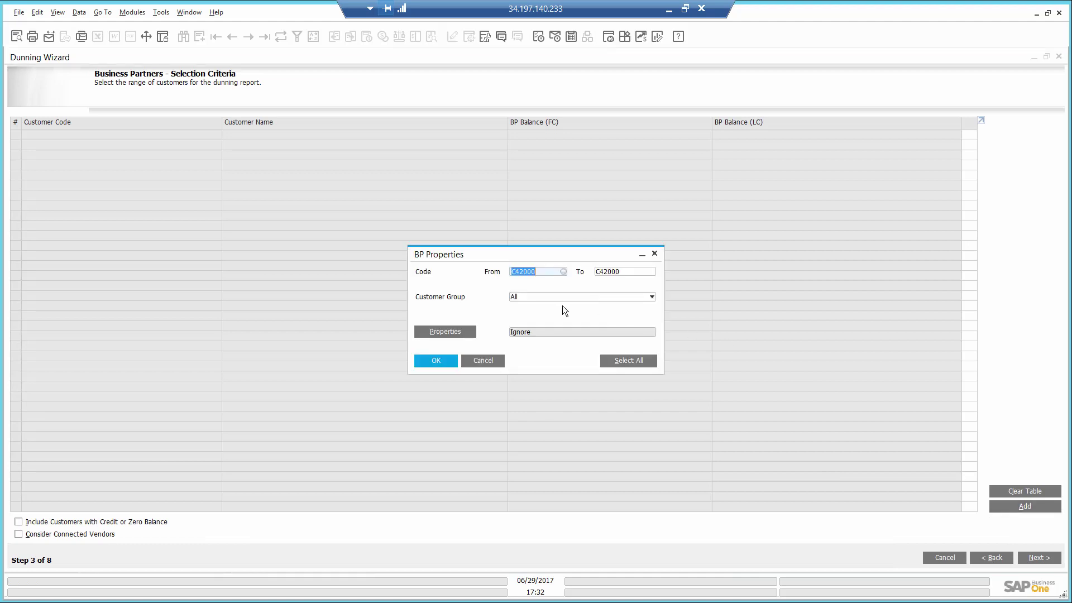
click(562, 272)
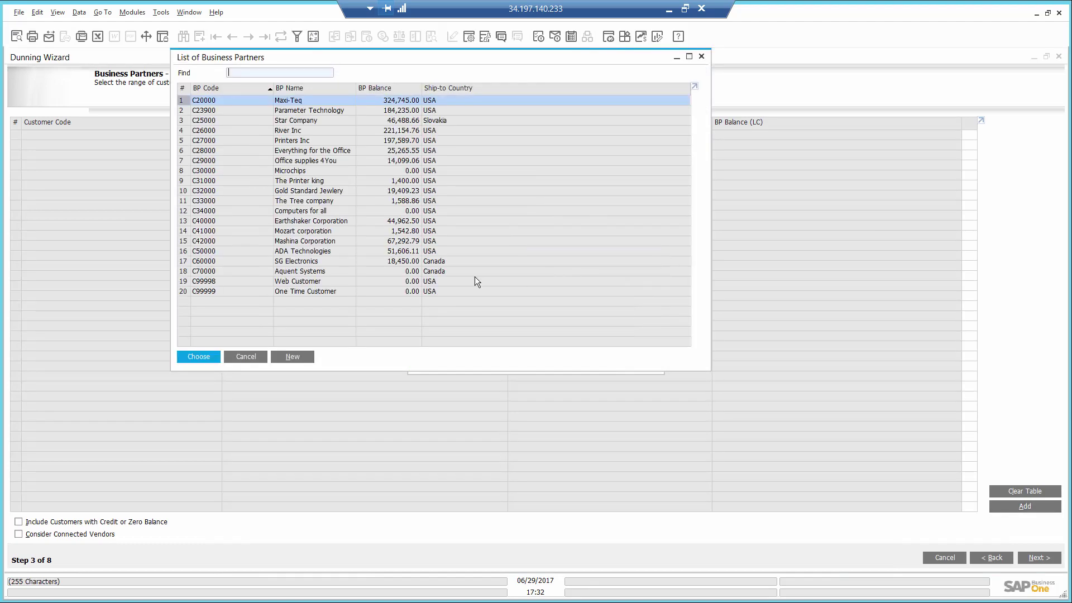
double_click(278, 241)
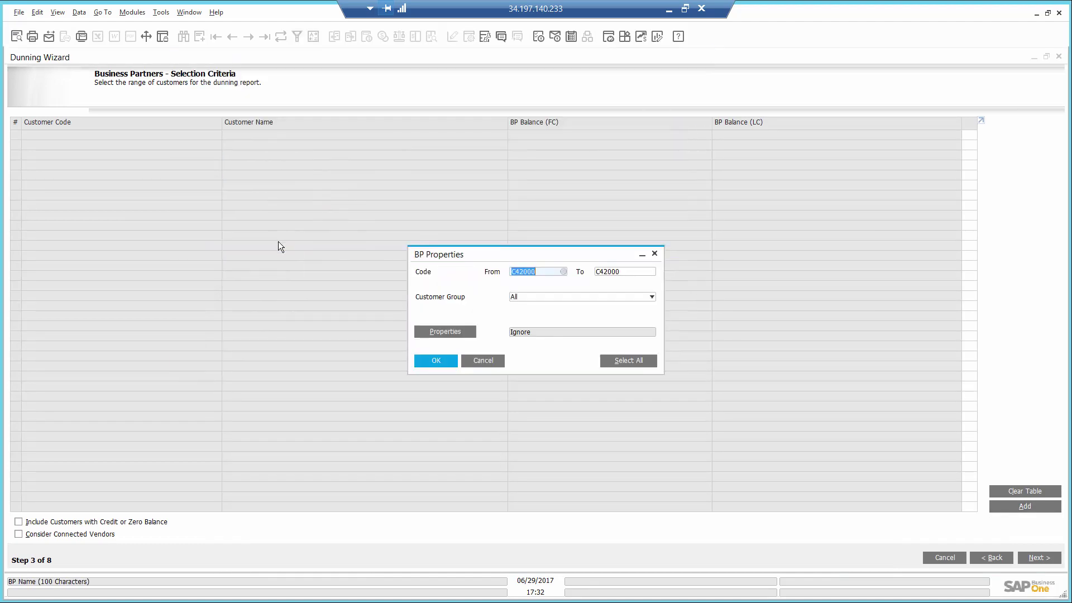
click(431, 363)
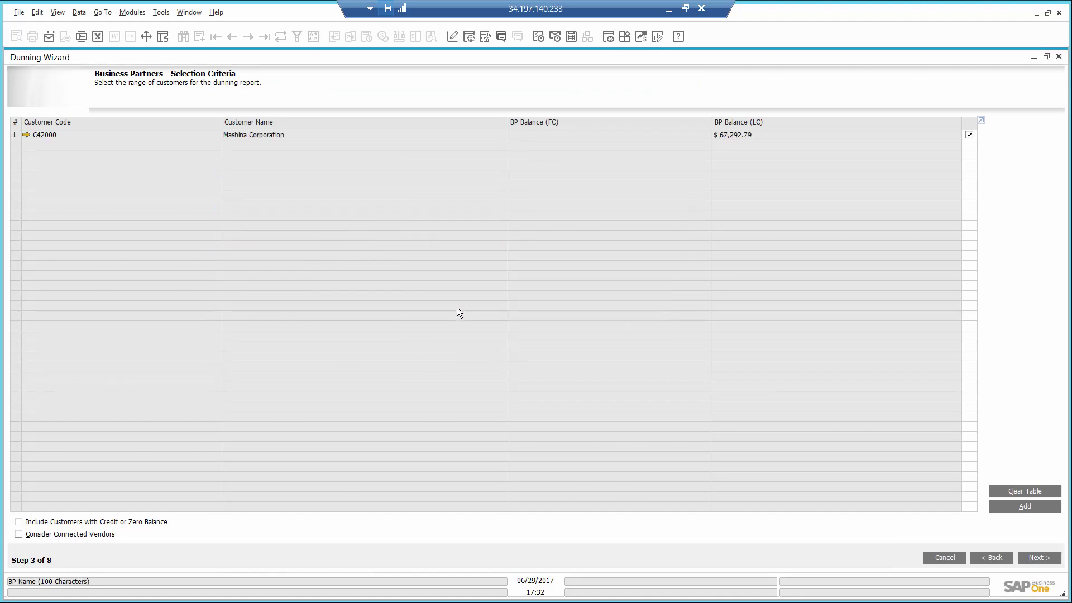
Advance past the recommendation report, choose E-Mail Dunning Letters, and finish the dunning run
click(1036, 557)
click(1036, 558)
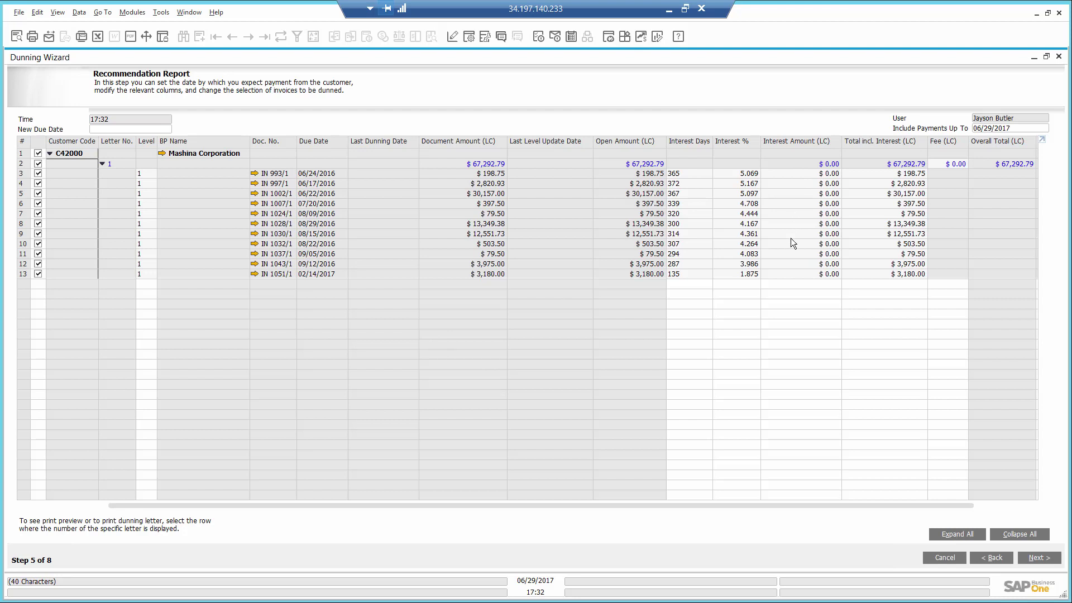
click(1051, 557)
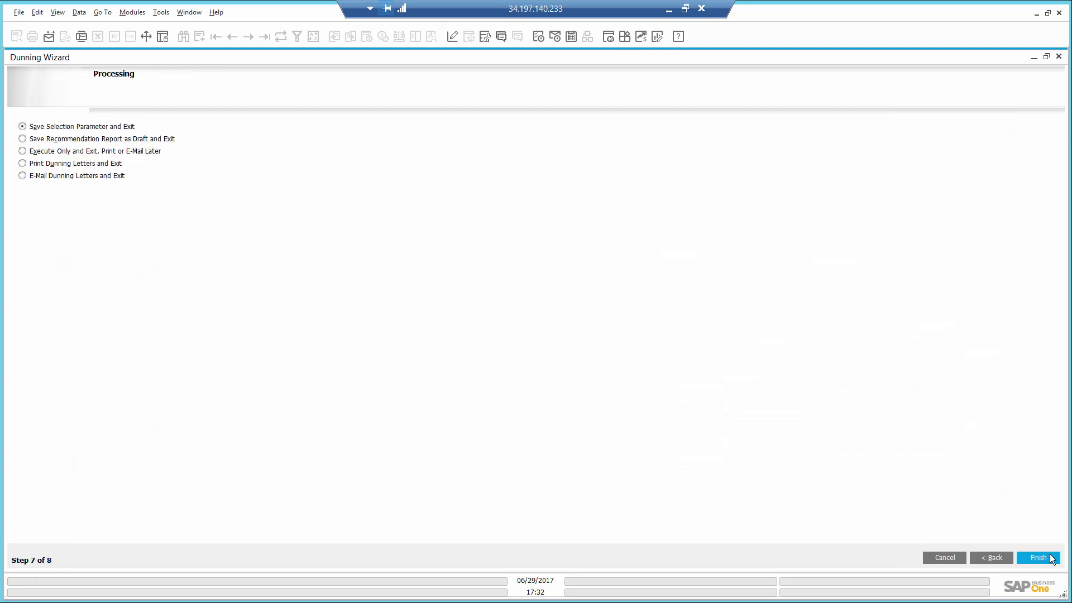
key(Down)
key(Down)
key(Down)
key(Down)
click(1045, 558)
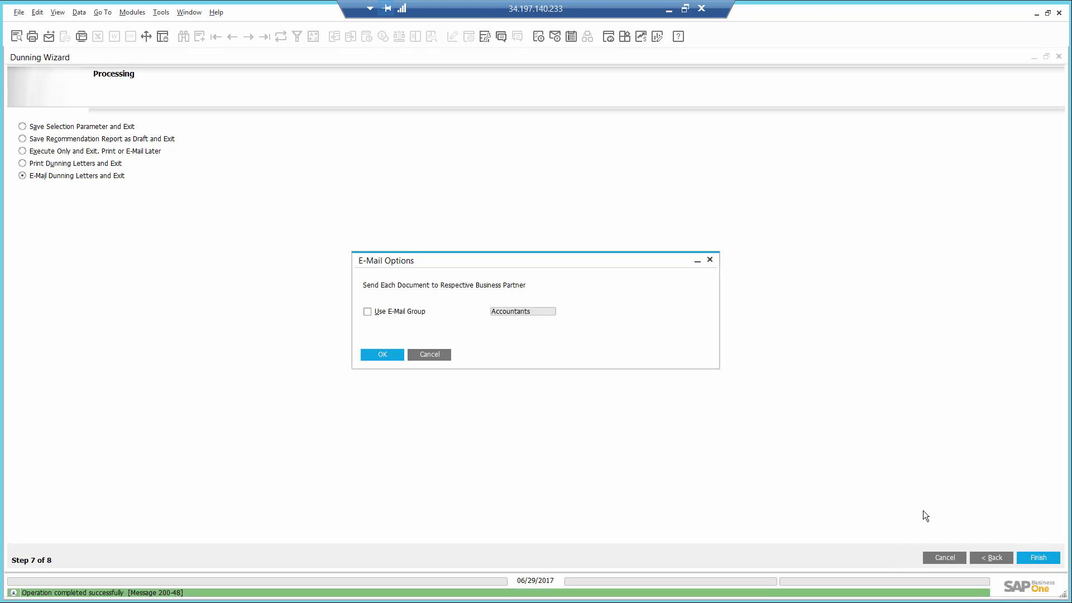
Send the letter to its own business partner, addressed to Mashina's sales manager contact
click(385, 357)
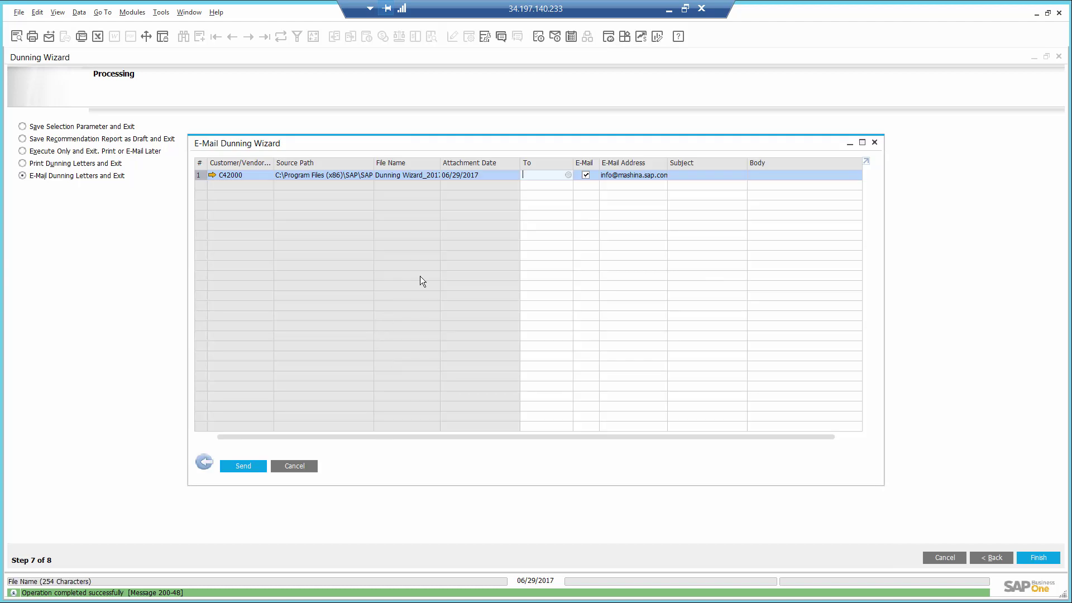
click(568, 175)
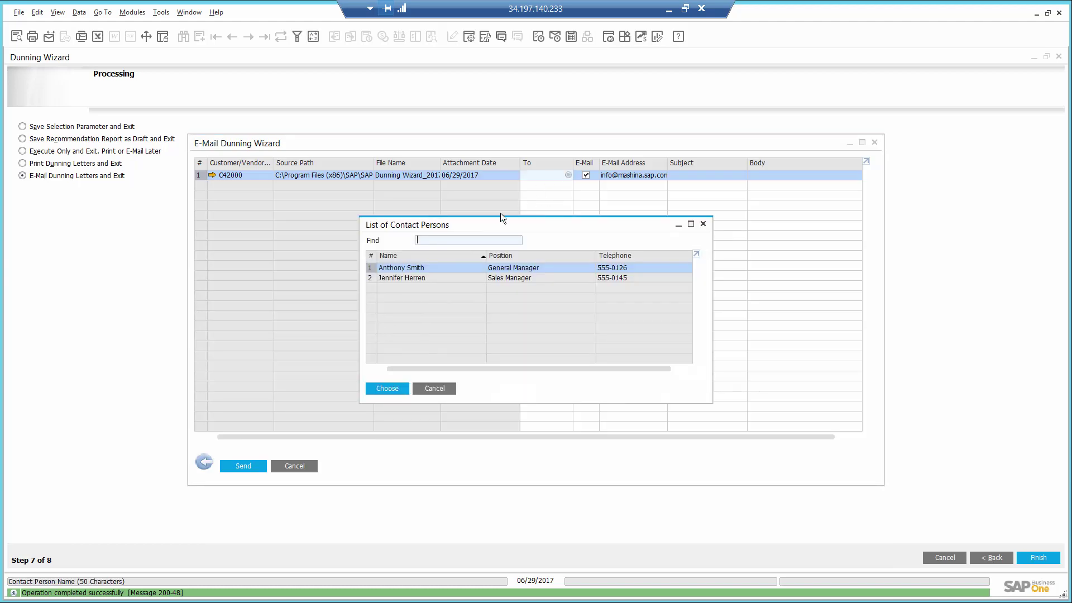
double_click(455, 280)
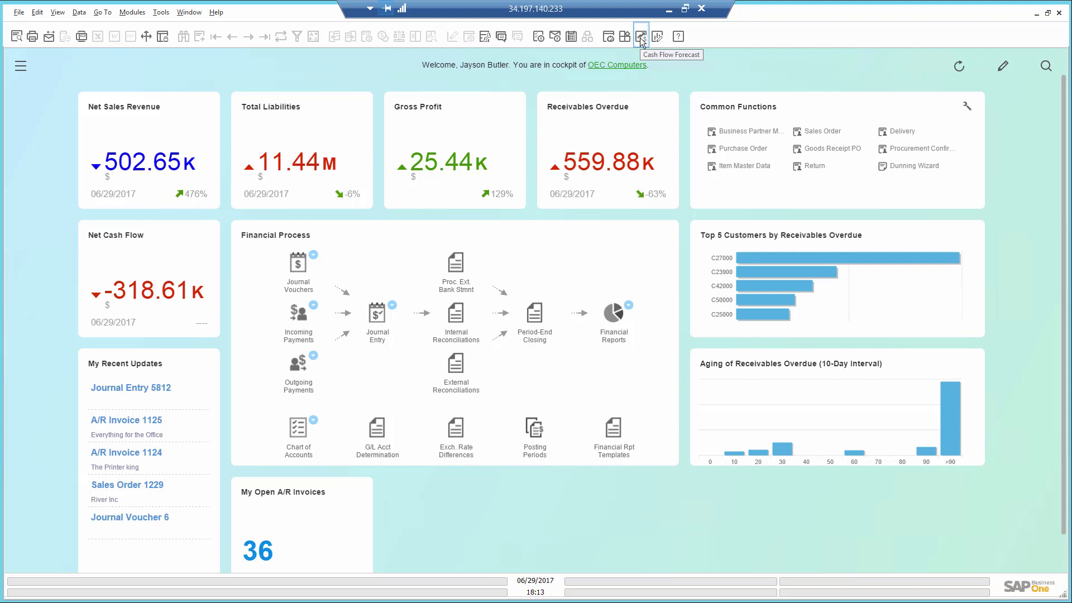
Open the Cash Flow Forecast from the toolbar icon
click(641, 37)
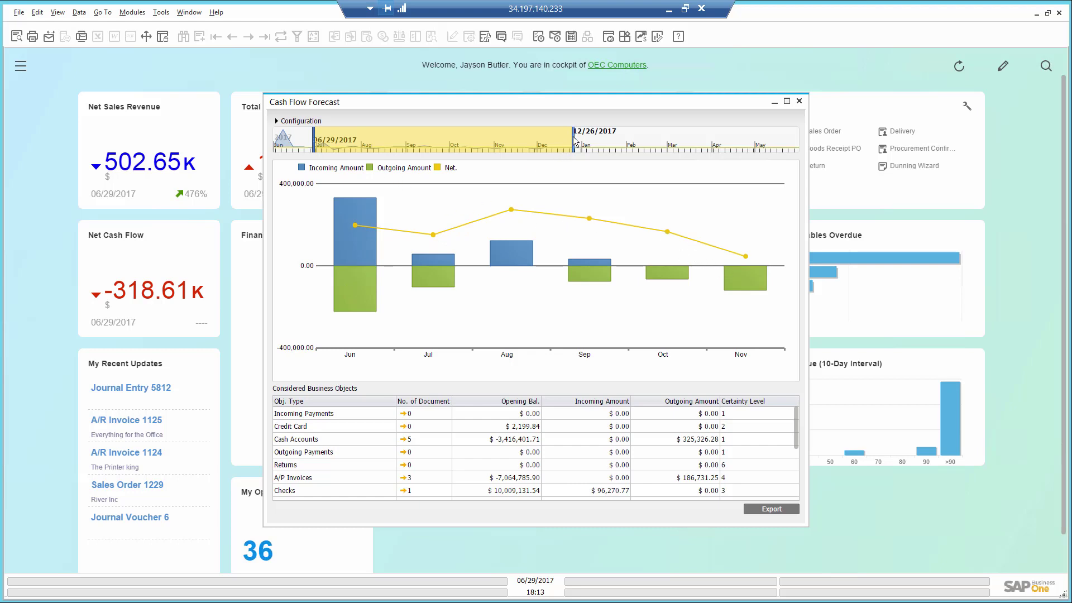
Drag the forecast's end date from 12/26/2017 to 2/07/2018 so January is charted
drag(575, 139, 634, 157)
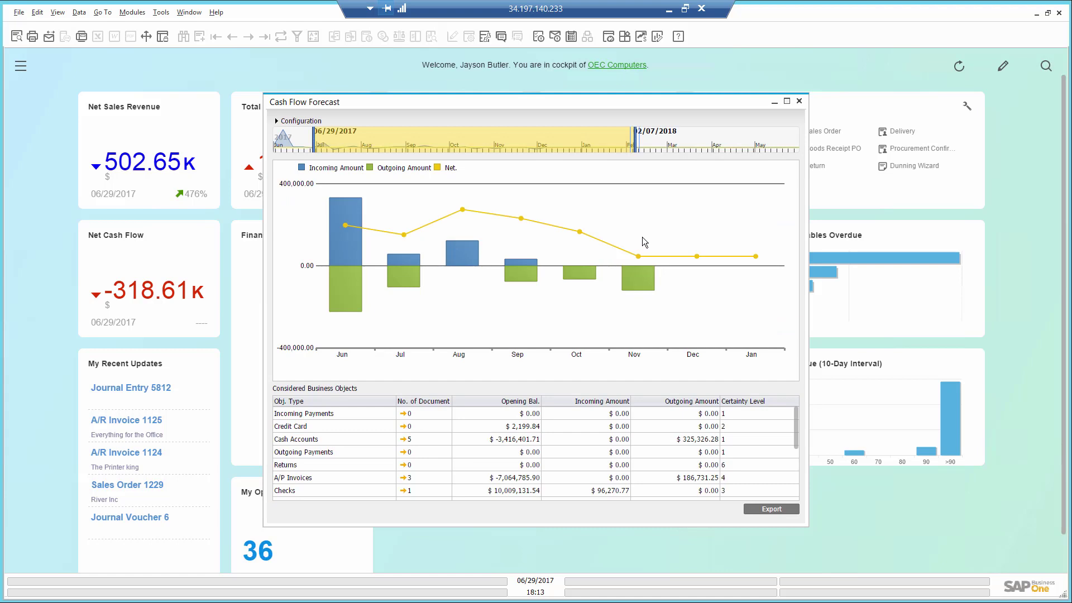
drag(796, 413, 795, 477)
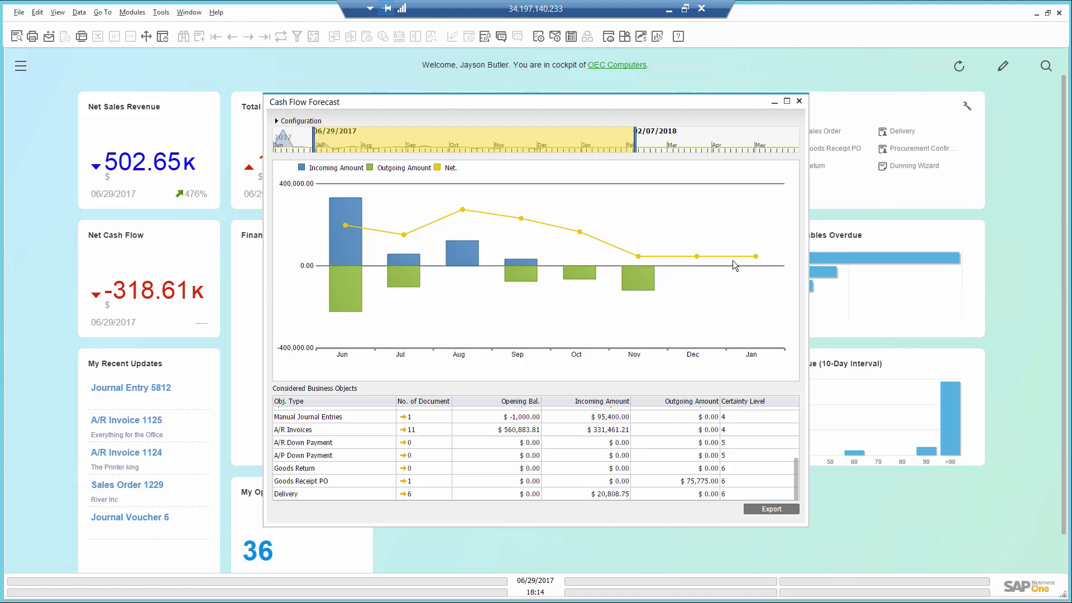
Set the Certainty Level to Low and review January's $89,736.54 sales order details
click(276, 121)
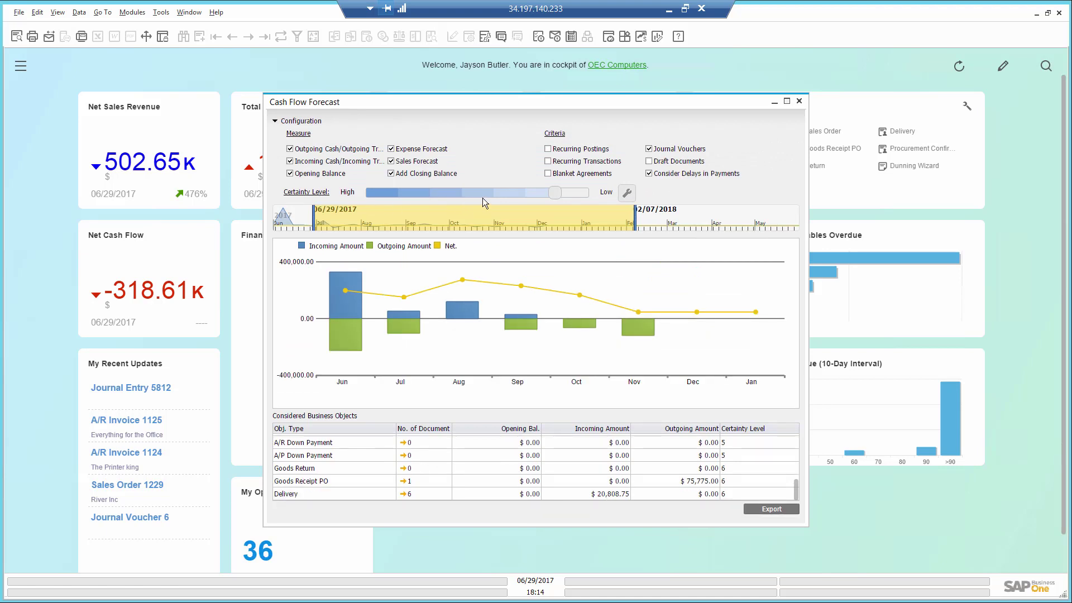
click(573, 198)
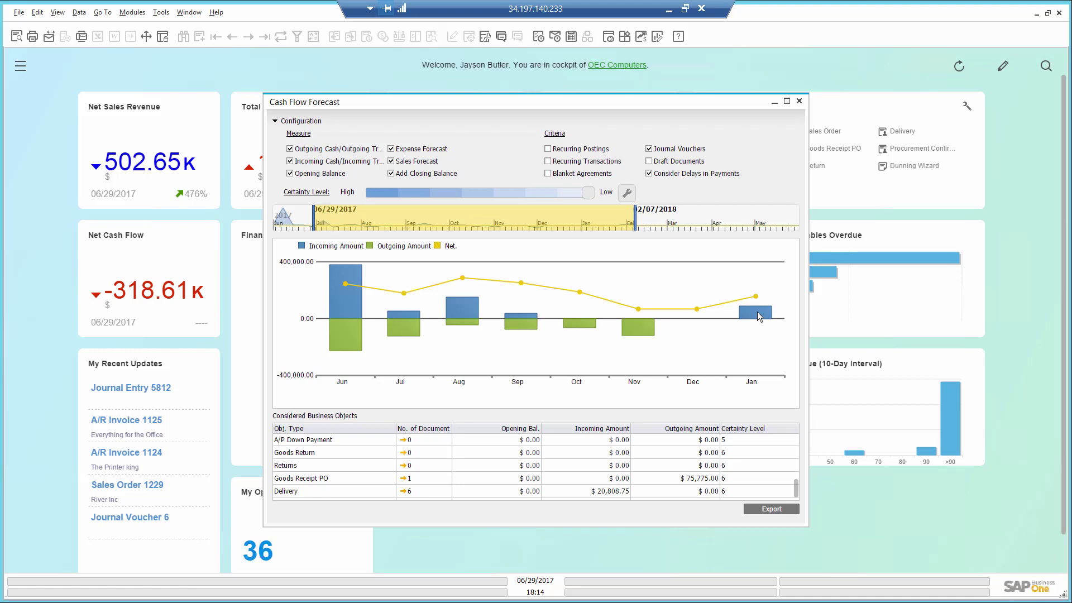
click(758, 314)
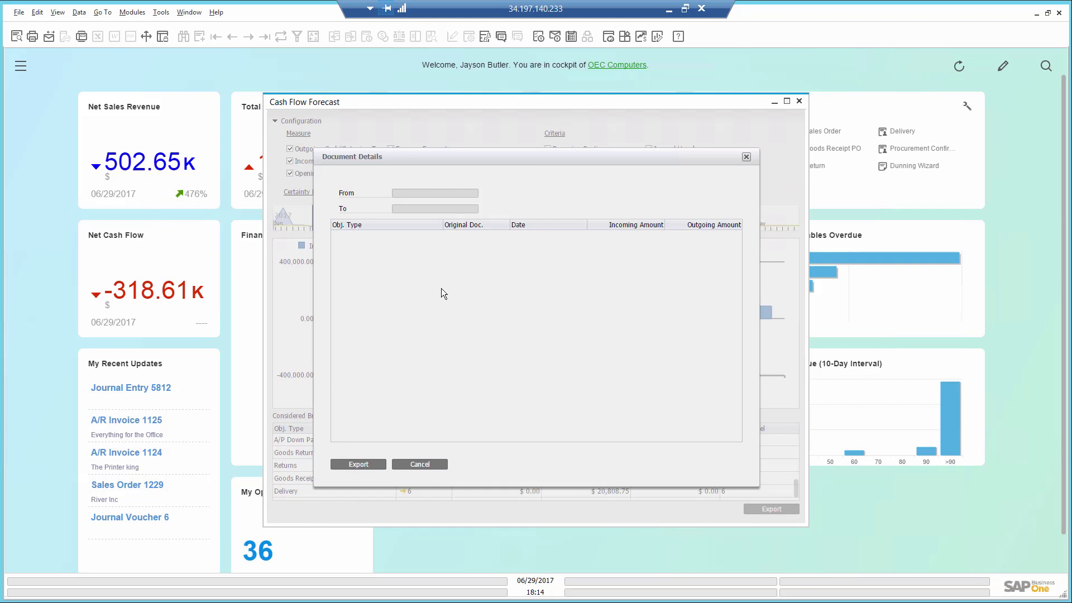
click(746, 157)
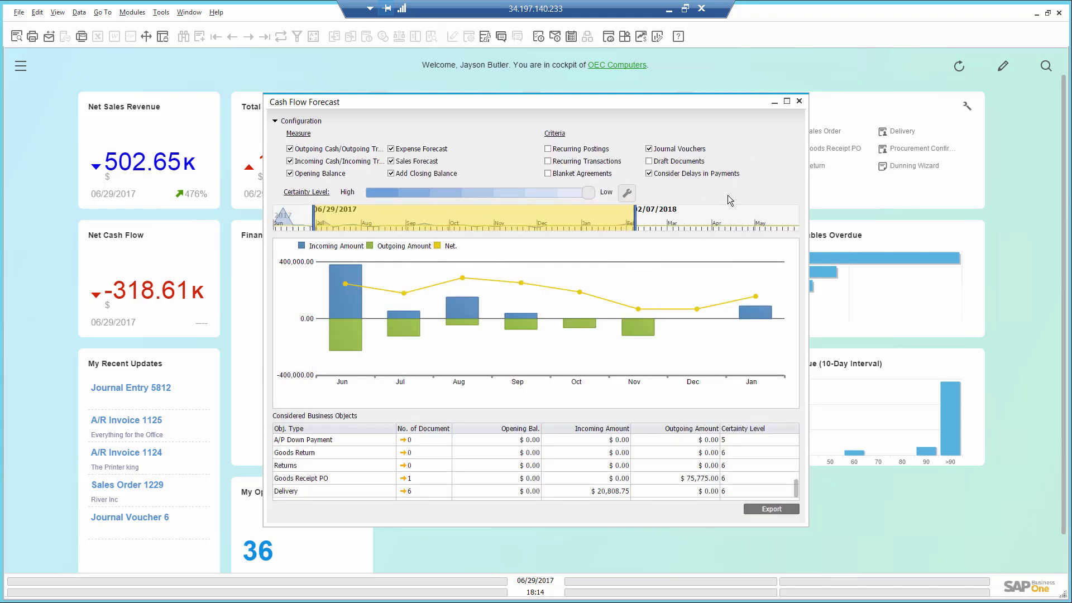
Close the Cash Flow Forecast window to return to the finance cockpit
click(799, 102)
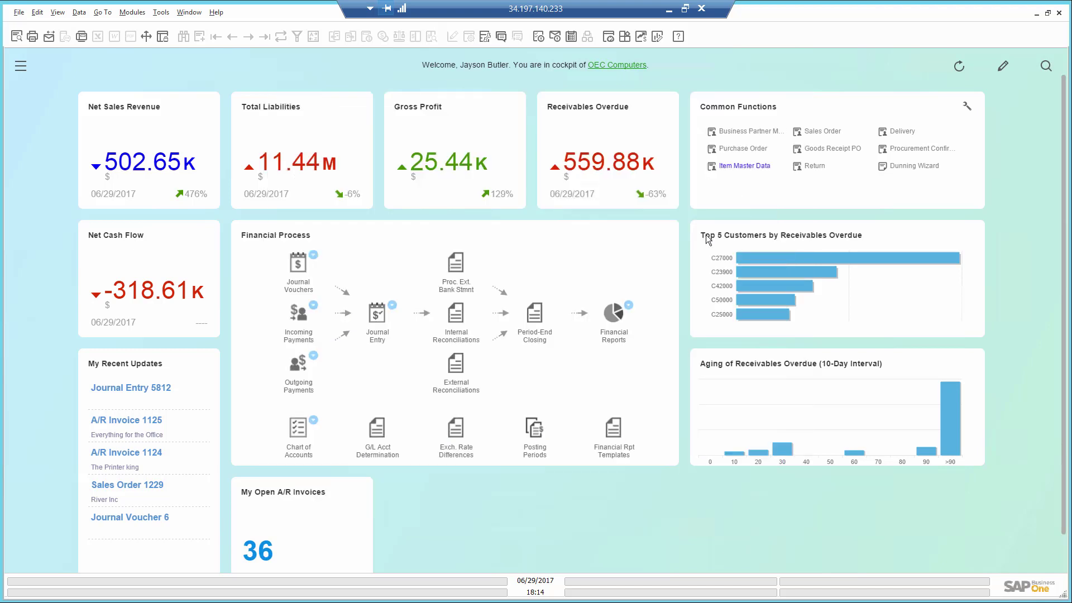